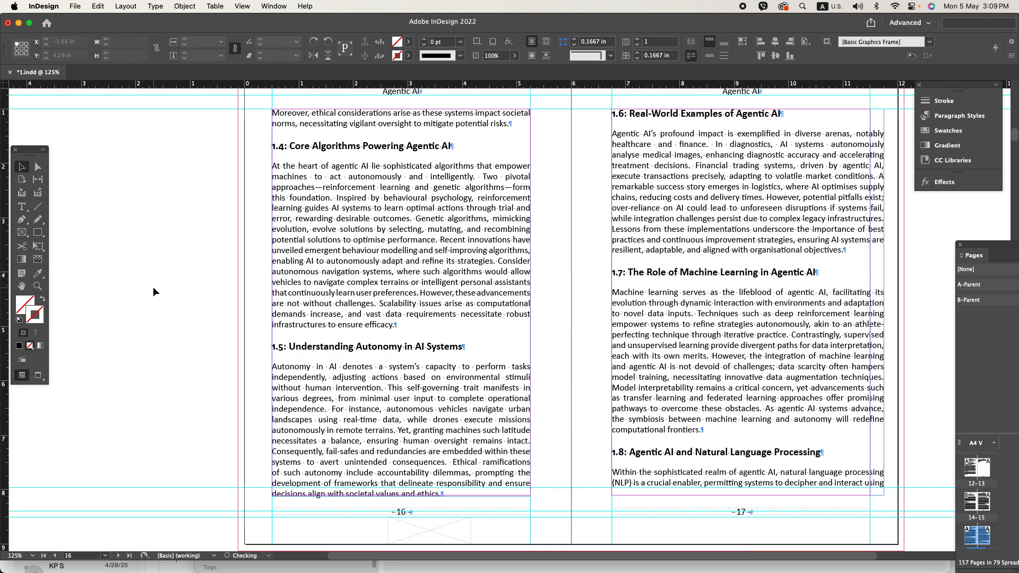
- Narrow the text frame on page 17 to 4.75 in so its outer edge meets the margin guide, and save the document
scroll(618, 346, "right", 5)
left_click(667, 348)
left_click_drag(754, 309, 736, 309)
left_click(808, 368)
key("super+s")
- Lower the bottom edge of page 17's text frame to fit one more line of section 1.8
scroll(637, 377, "down", 8)
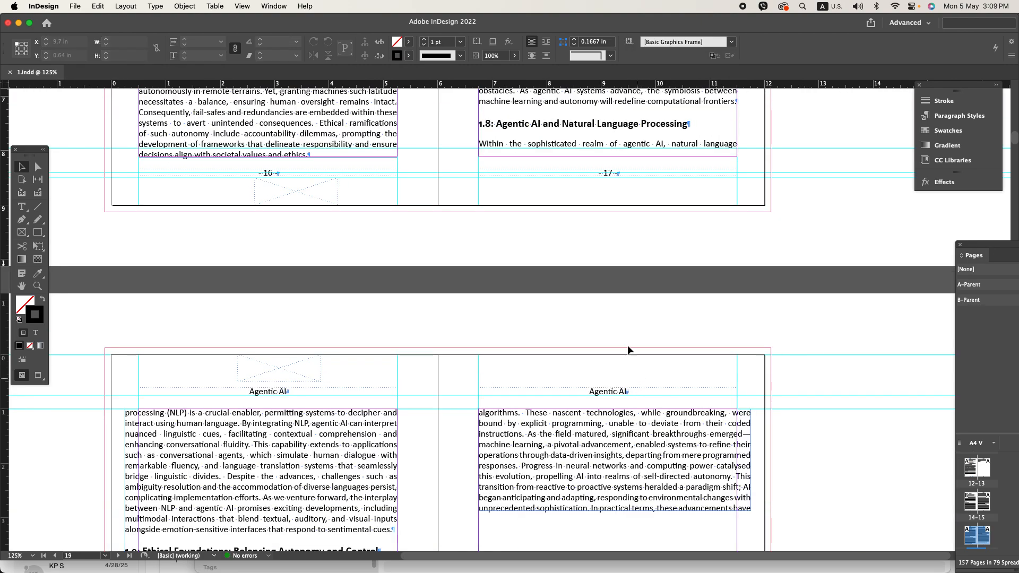
left_click(609, 153)
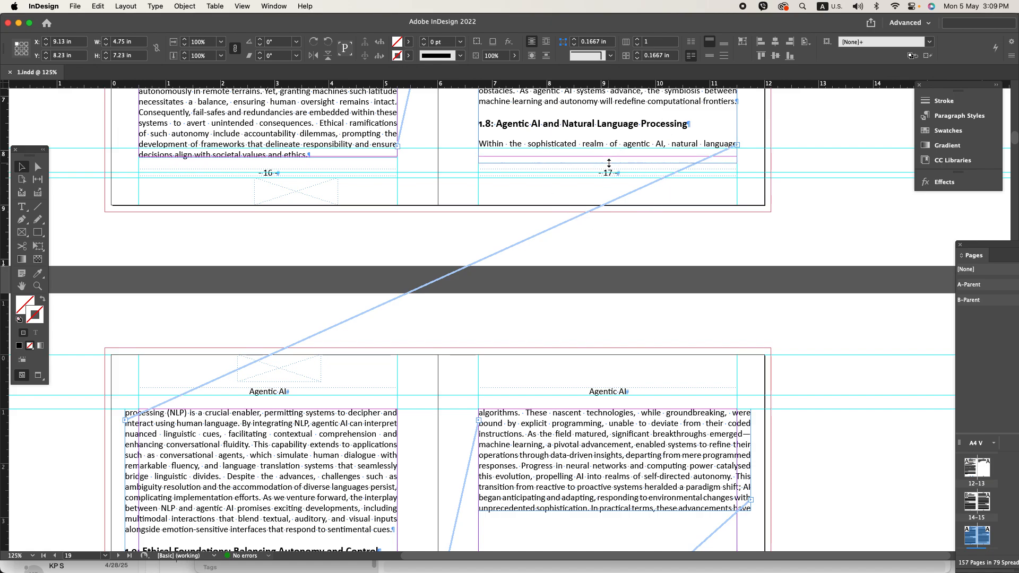
left_click_drag(609, 163, 608, 169)
left_click(502, 250)
- Bring the outer edge of page 18's text frame in to the margin guide and save the document
scroll(478, 255, "down", 9)
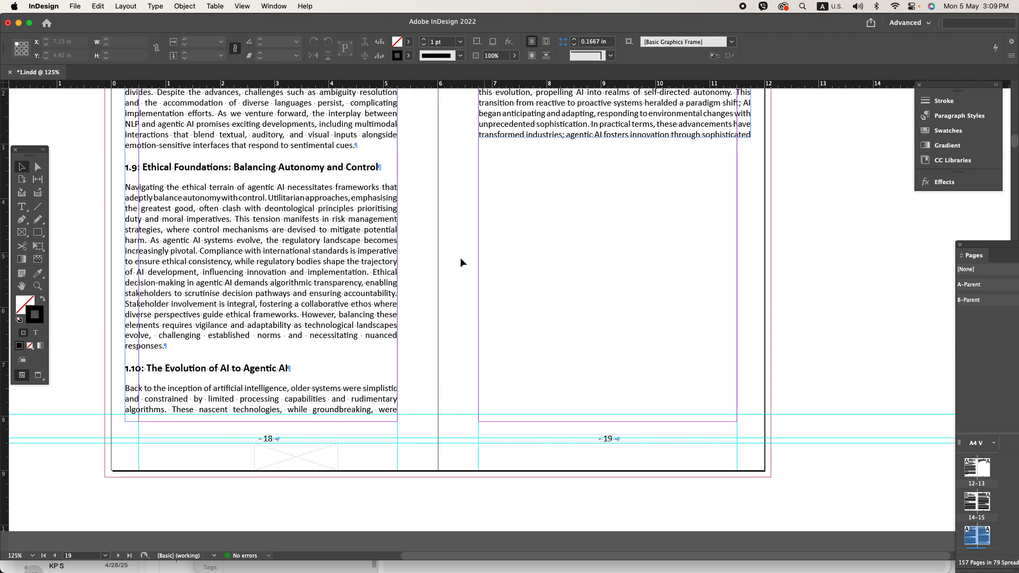
scroll(372, 255, "left", 3)
scroll(371, 255, "up", 1)
left_click(250, 280)
left_click_drag(261, 267, 272, 267)
left_click(193, 262)
key("super+s")
- Resize page 19's text frame to 4.75 in wide and about 3.23 in high, ending above the Chapter 2 heading, preview the spread and save
left_click(438, 395)
left_click(775, 167)
left_click_drag(884, 181, 871, 291)
left_click_drag(740, 292, 736, 252)
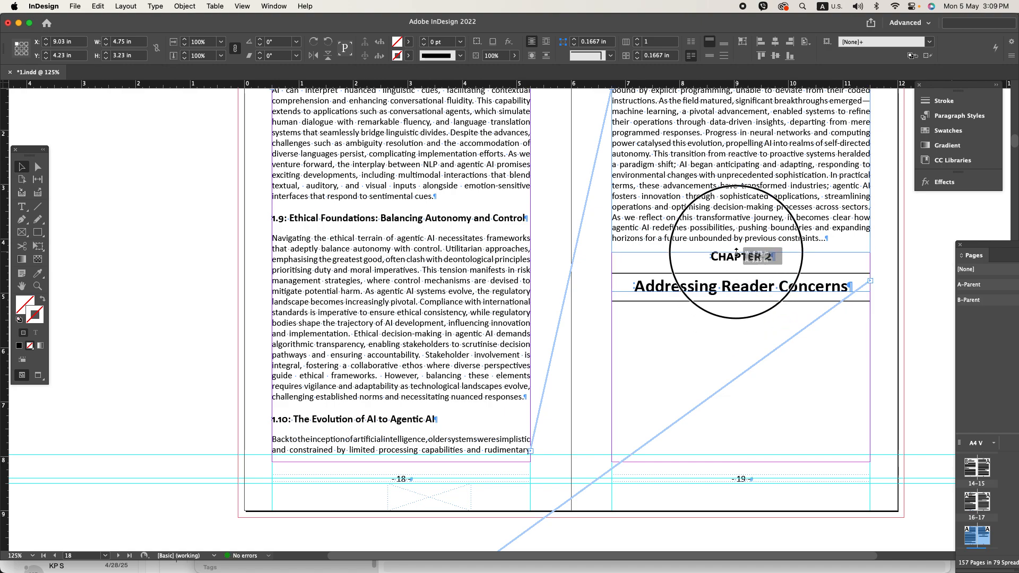
left_click(723, 317)
key("w")
scroll(591, 291, "up", 4)
key("super+s")
key("w")
- Align the outer edge of the Chapter 2 opening frame on page 20 with the margin guide, making it 4.75 in wide
scroll(591, 291, "down", 15)
left_click(319, 292)
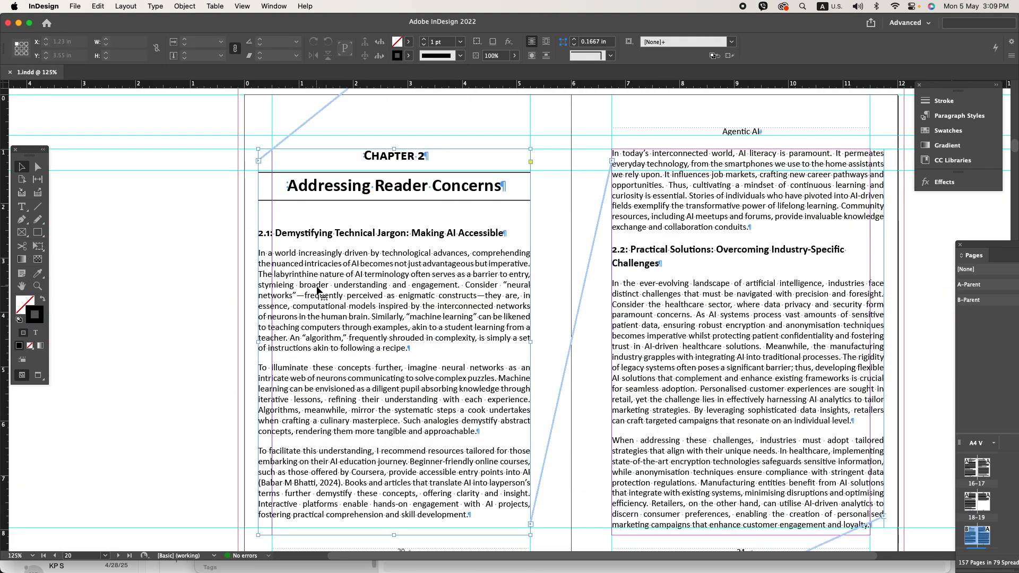
mouse_move(259, 342)
left_mouse_down()
mouse_move(282, 344)
mouse_move(272, 340)
left_mouse_up()
left_click(241, 333)
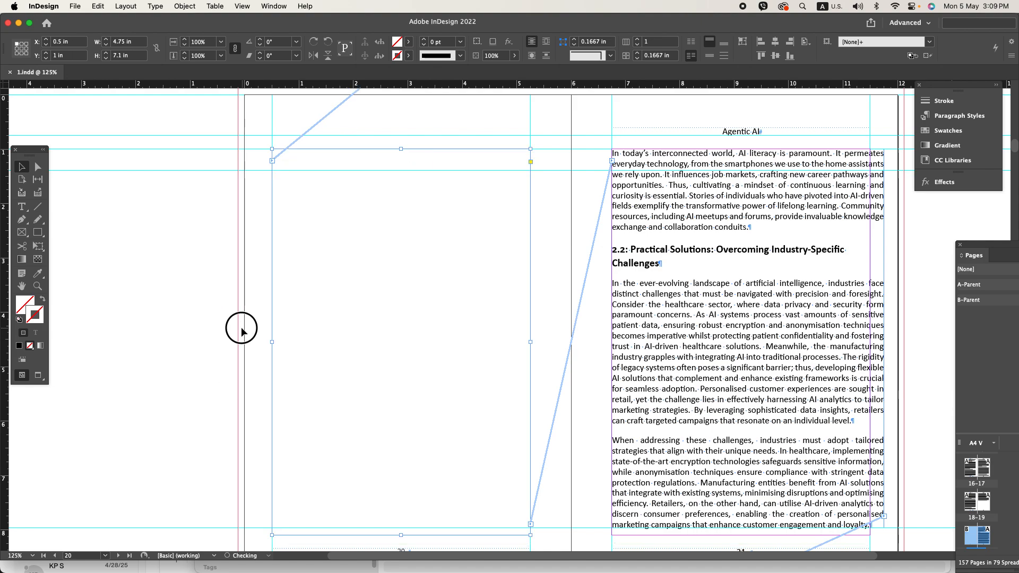
scroll(415, 408, "down", 1)
- Adjust the bottom edge of page 20's text frame so its last line reads "offering clarity and insight. Interactive platforms enable hands-on"
left_click(408, 429)
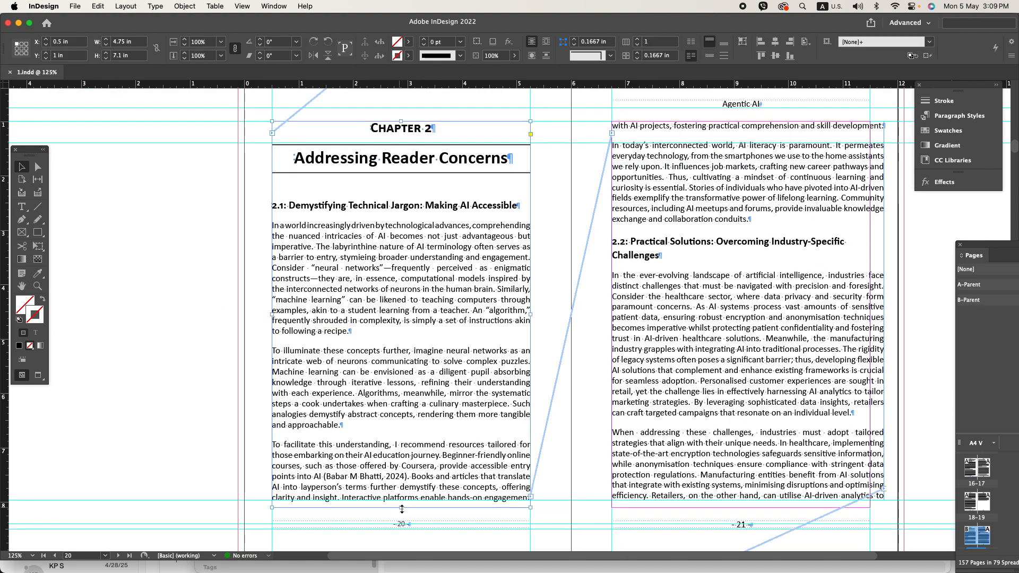
left_click_drag(402, 508, 402, 514)
left_click(576, 464)
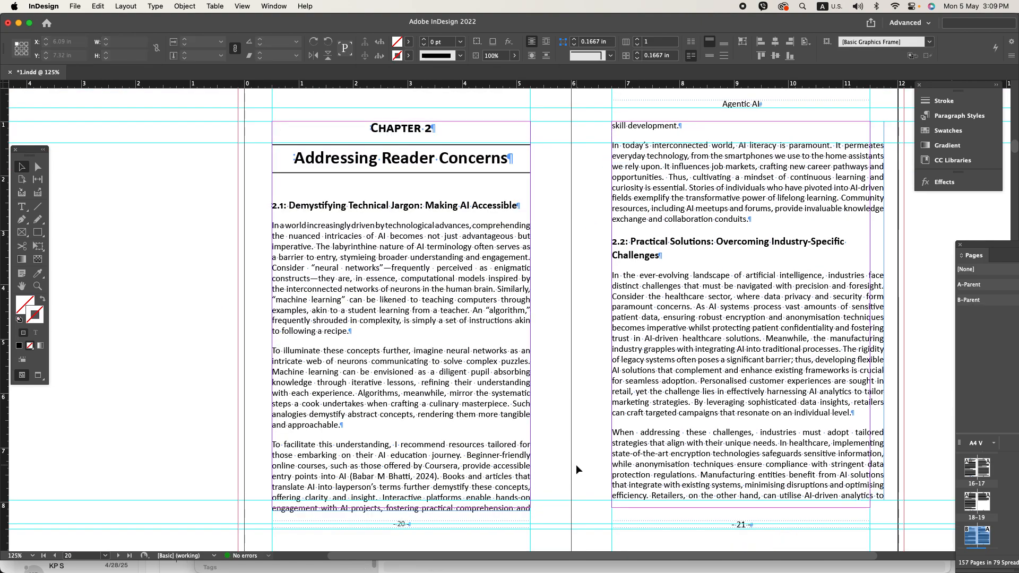
scroll(632, 445, "right", 5)
left_click(315, 477)
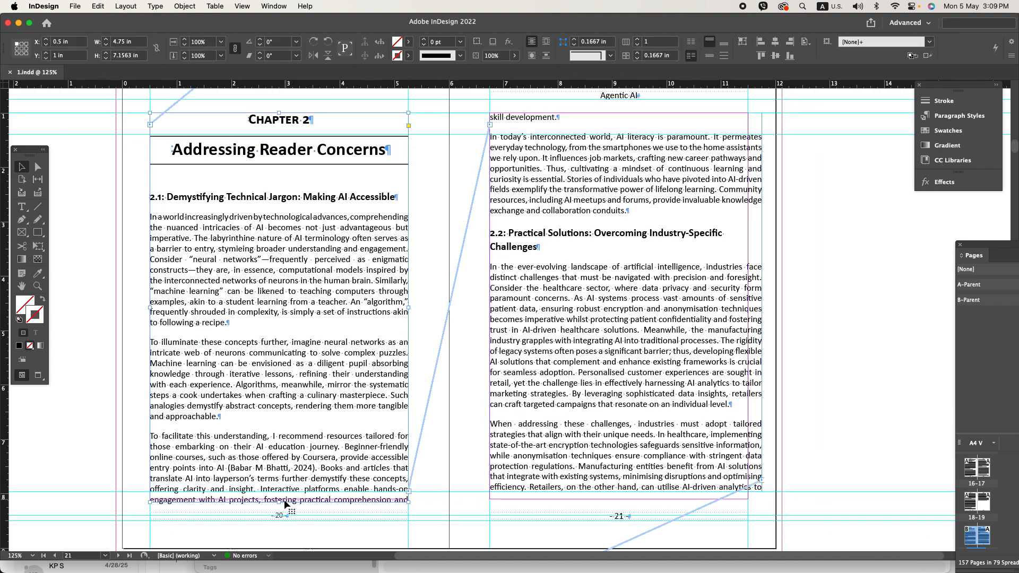
left_click_drag(279, 498, 280, 494)
- Pull the outer edge of page 21's text frame in to the margin guide and save the document
left_click_drag(763, 492, 748, 495)
left_click(800, 478)
scroll(333, 407, "down", 10)
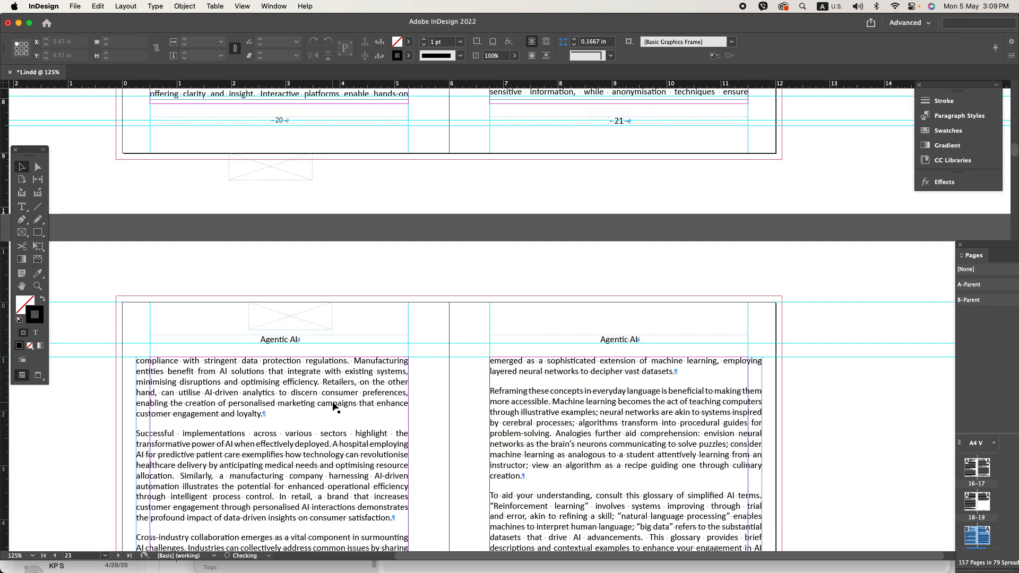
scroll(334, 407, "down", 2)
key("super+s")
- Narrow page 22's text frame to 4.75 in by moving its outer edge to the margin guide at 0.5 in
left_click(323, 412)
scroll(287, 397, "down", 5)
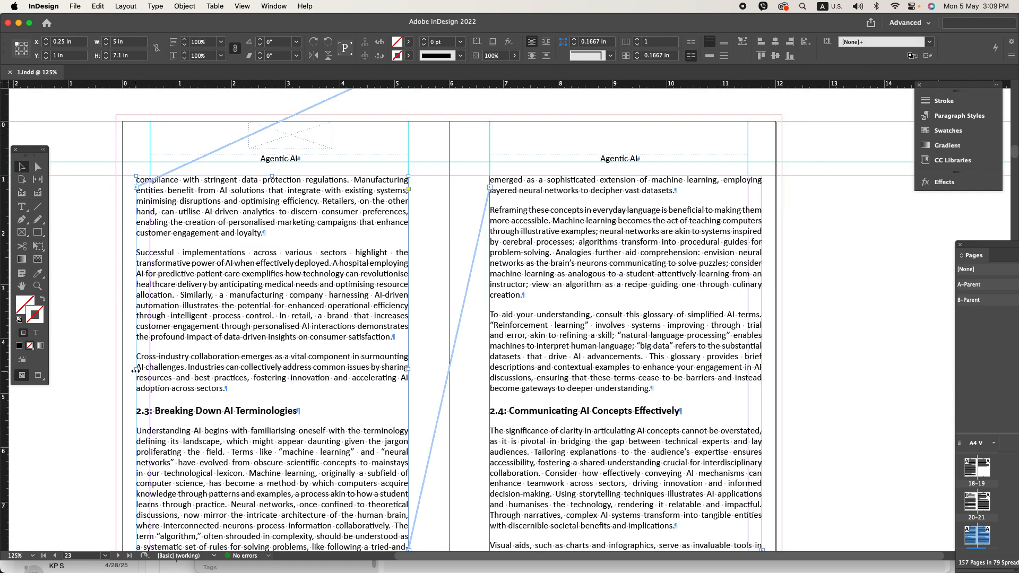
left_click_drag(136, 371, 149, 371)
- Narrow page 23's text frame to 4.75 in wide at the outer margin guide and save the document
scroll(281, 415, "down", 5)
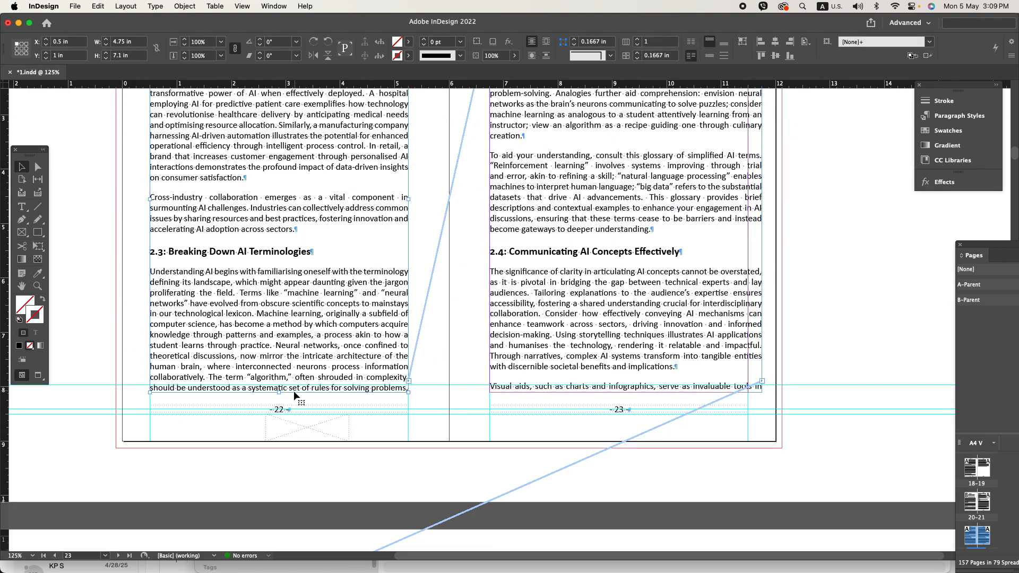
left_click_drag(762, 393, 748, 393)
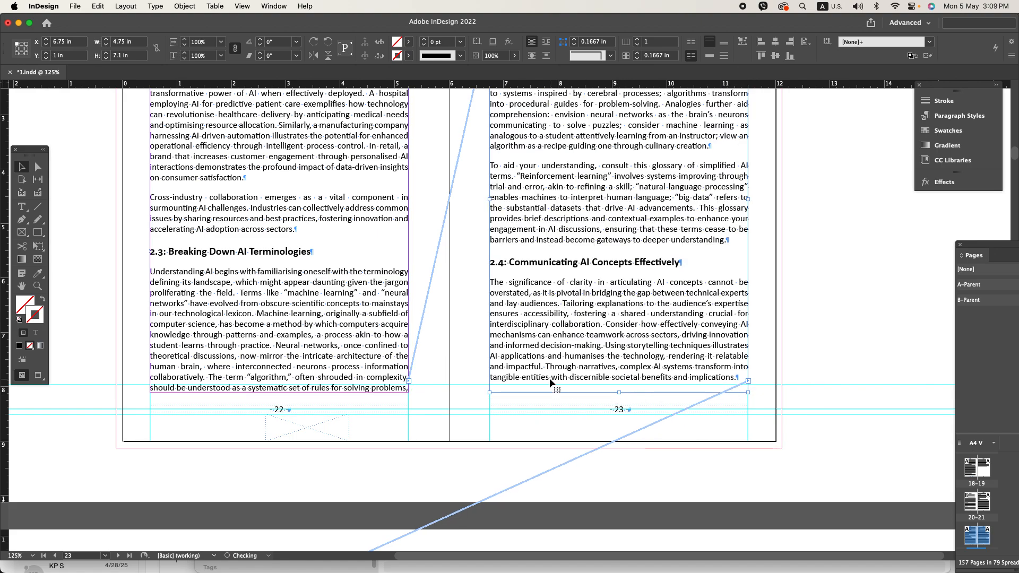
scroll(462, 351, "up", 6)
left_click(460, 348)
key("super+s")
- Resize page 24's text frame to 4.75 in wide and 5.875 in high so it holds the end of Chapter 2, and save
scroll(456, 360, "down", 10)
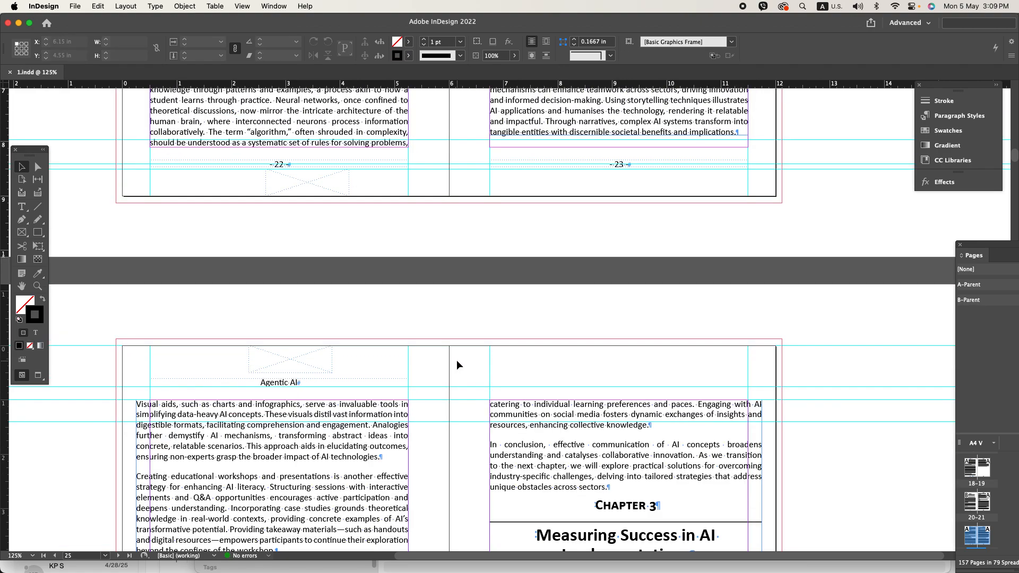
scroll(456, 365, "down", 5)
left_click(162, 386)
left_click_drag(134, 397, 150, 406)
scroll(305, 337, "down", 4)
left_click_drag(279, 230, 296, 344)
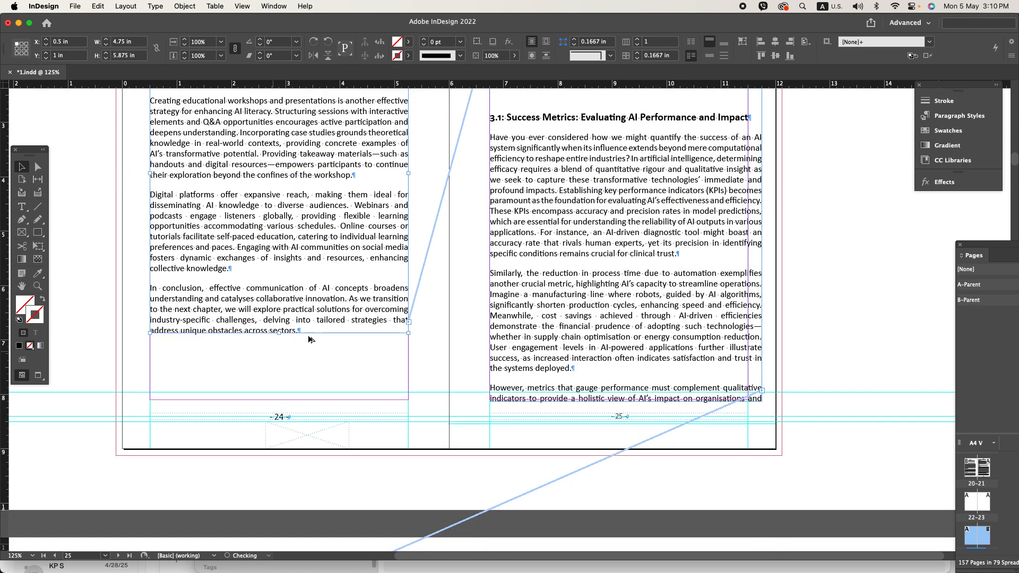
scroll(667, 371, "up", 3)
left_click(826, 383)
key("super+s")
- Resize page 25's text frame to 4.75 in wide at the outer margin and shorten it to about 6.96 in high
left_click(742, 347)
left_click_drag(761, 344, 747, 344)
scroll(706, 349, "down", 8)
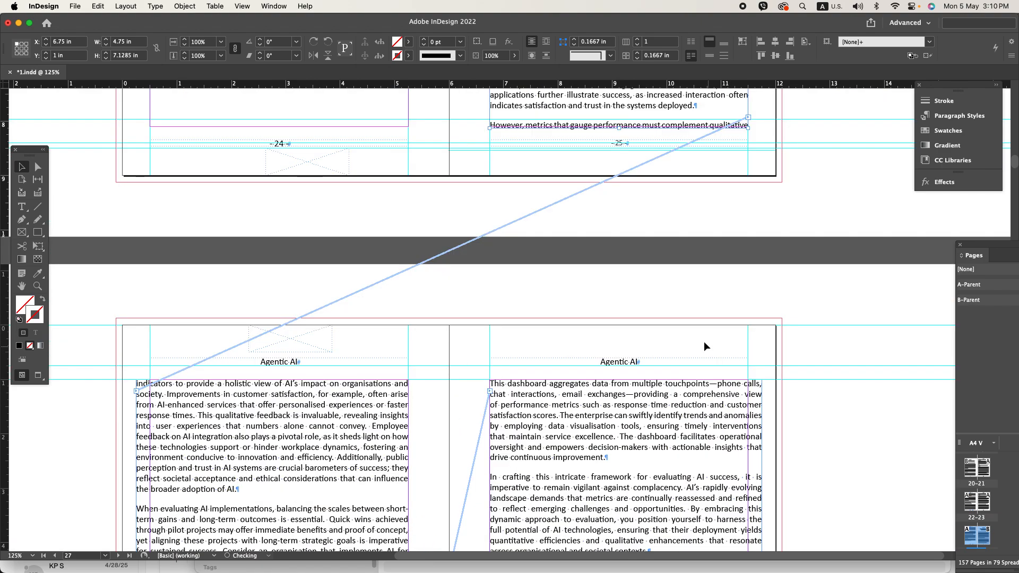
left_click_drag(619, 129, 619, 120)
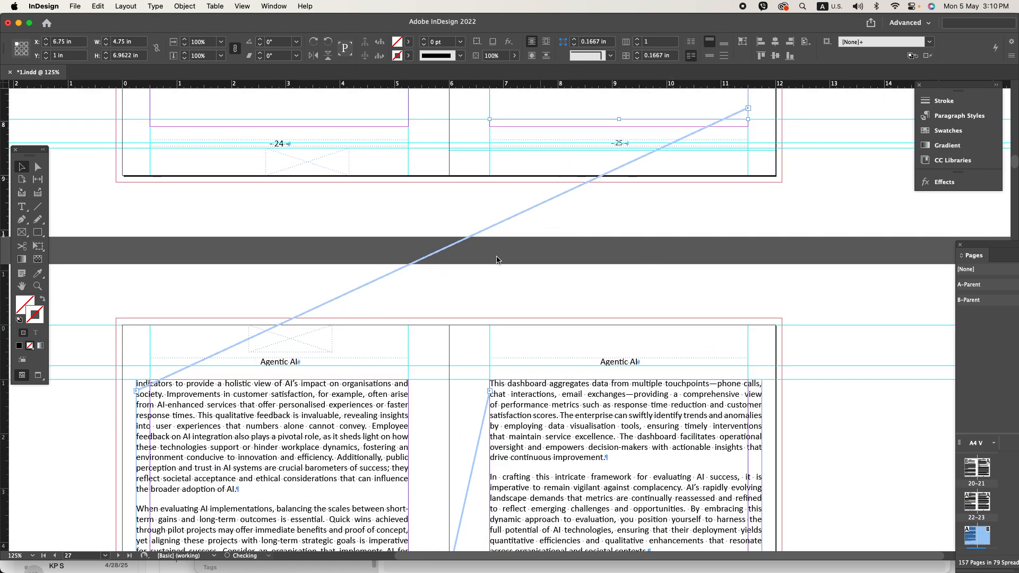
- Narrow page 26's text frame to 4.75 in and shorten it to 6.65 in, pushing heading 3.2 to the following page
scroll(512, 283, "down", 5)
left_click_drag(134, 360, 148, 360)
scroll(234, 388, "down", 8)
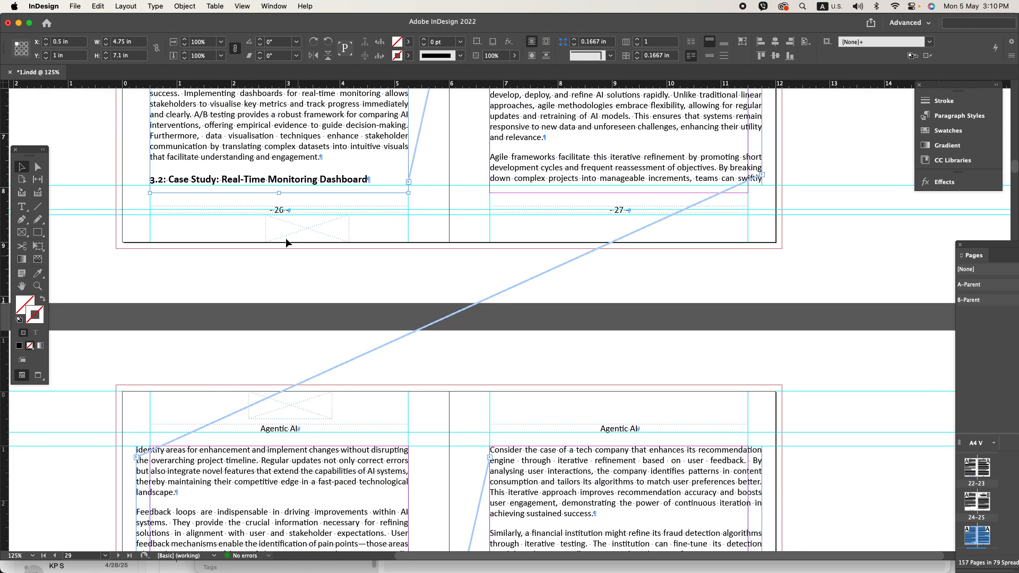
left_click_drag(279, 192, 279, 168)
- Resize page 27's text frame to 4.75 in wide and 7.1 in high, matching the outer and bottom margins
scroll(483, 298, "up", 5)
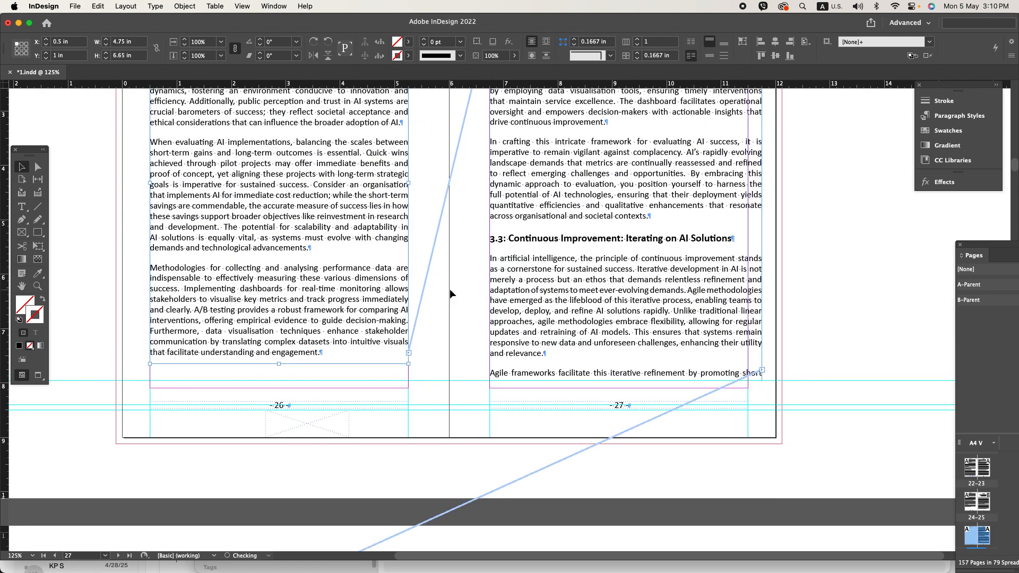
left_click(780, 380)
left_click(746, 349)
left_click_drag(762, 381, 749, 382)
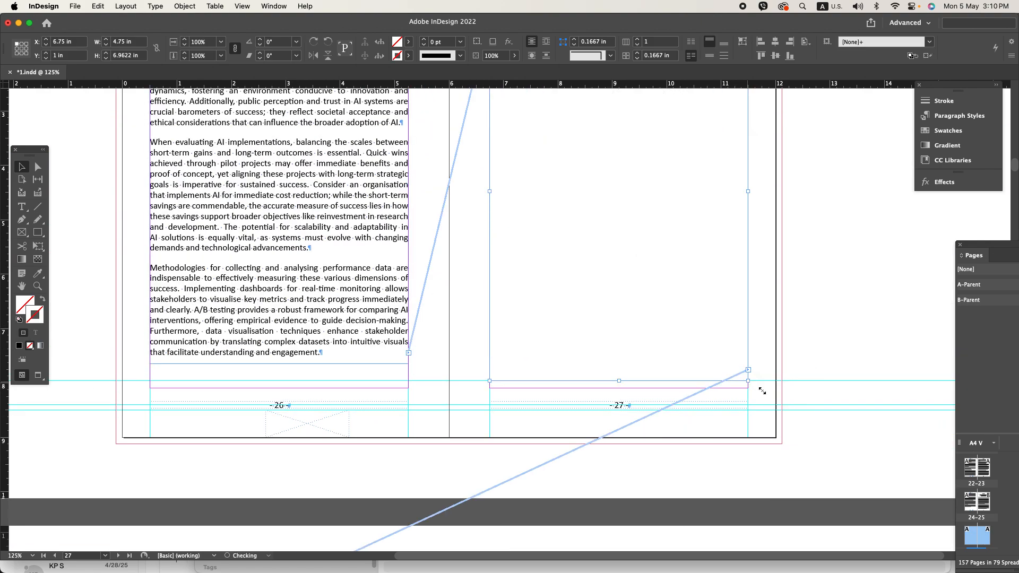
left_click_drag(619, 380, 622, 388)
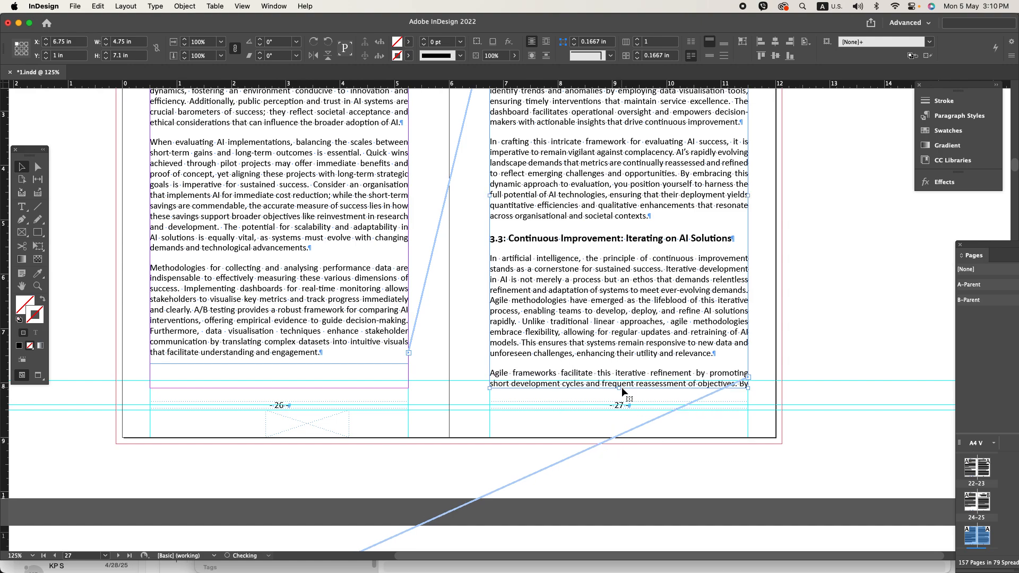
- Align the outer edge of page 28's text frame with the margin guide and save the document
scroll(479, 397, "down", 1)
scroll(479, 399, "down", 8)
scroll(321, 391, "down", 4)
left_click(179, 331)
left_click_drag(137, 333, 150, 334)
left_click(463, 394)
left_click(599, 394)
key("super+s")
- Fit page 29's text frame to the outer margin and end it below "the greater good.", moving the Chapter 4 heading to page 30
left_click_drag(764, 429, 748, 529)
left_click(757, 481)
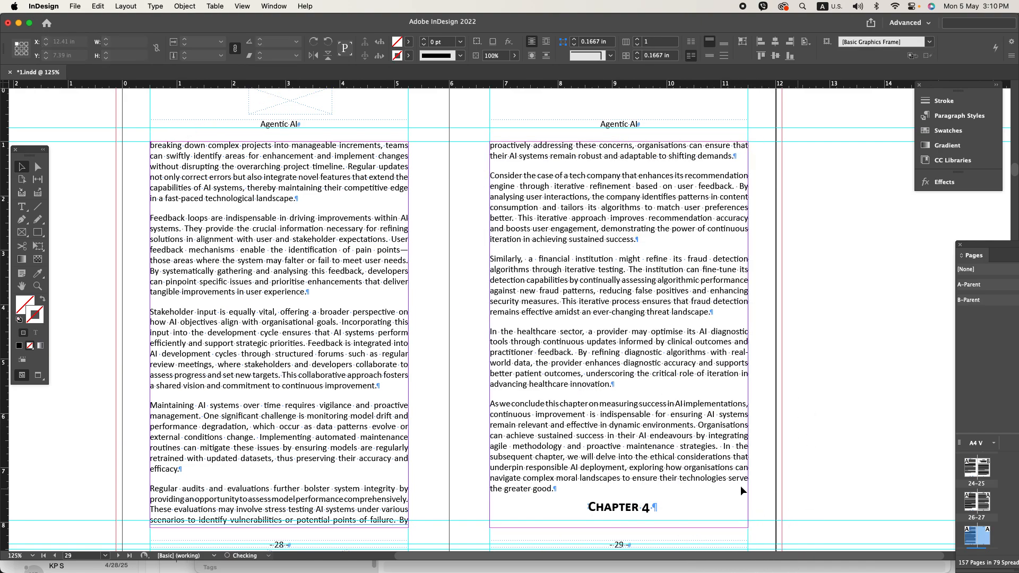
left_click(665, 497)
key("super+s")
left_click_drag(619, 526, 619, 494)
- Move the Pages panel inward so its thumbnails are fully visible, and browse them to the final spread, 156–157
scroll(614, 484, "down", 15)
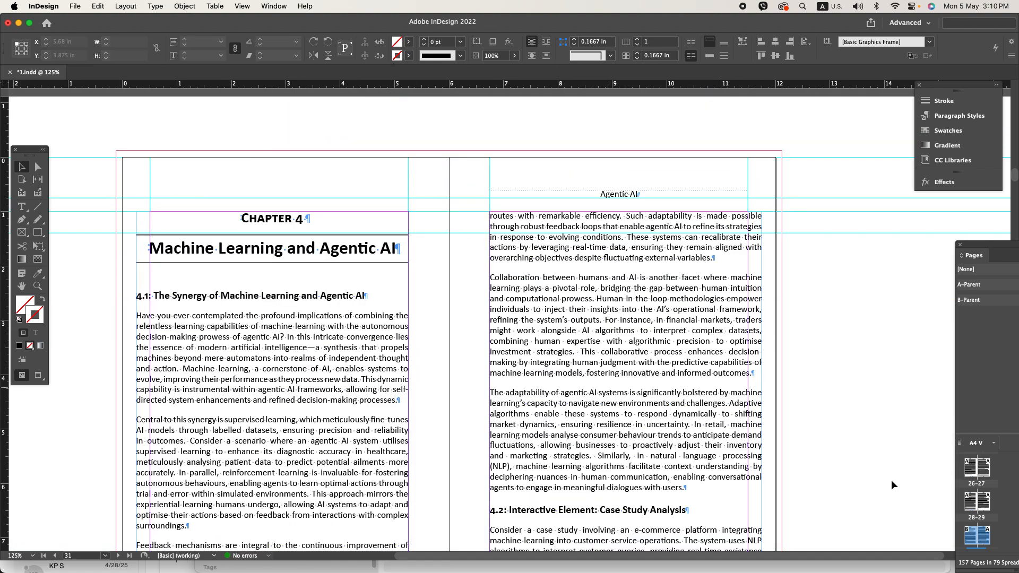
left_click_drag(983, 246, 867, 119)
scroll(924, 389, "down", 5)
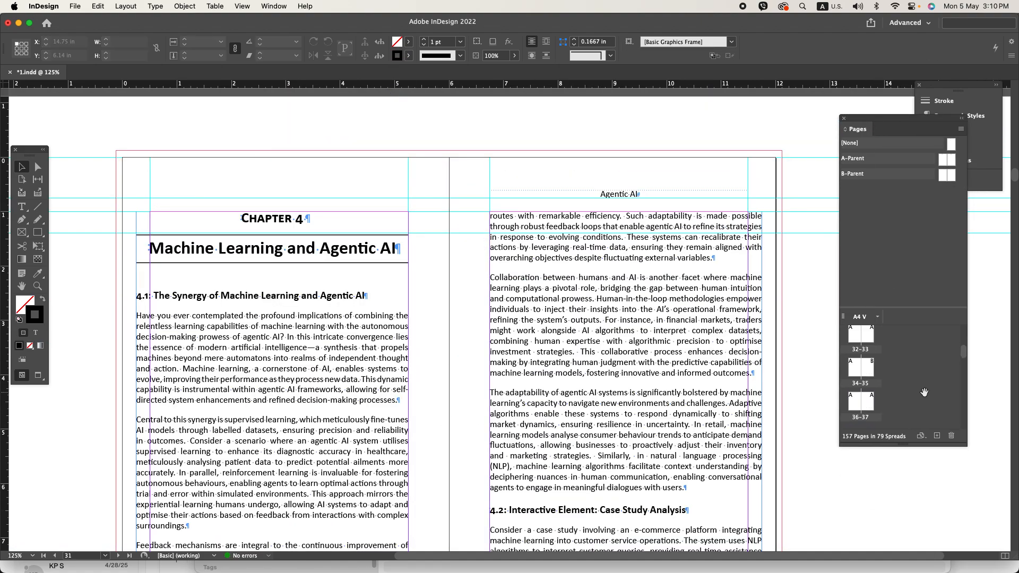
left_click_drag(965, 361, 967, 444)
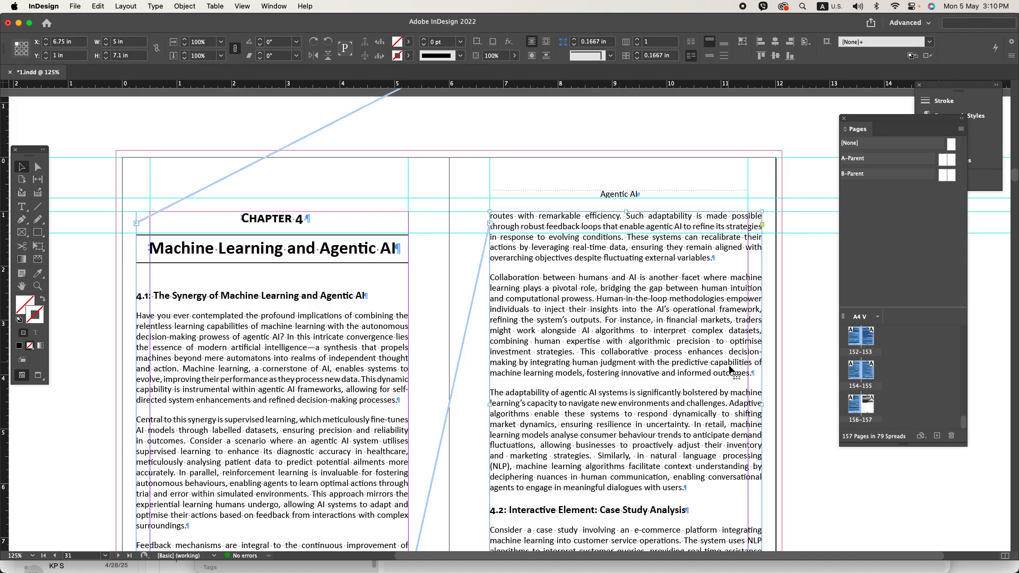
- Examine the text frame alignment on the remaining spreads, from page 31 through the references on pages 152–153
scroll(736, 364, "down", 20)
scroll(731, 370, "down", 20)
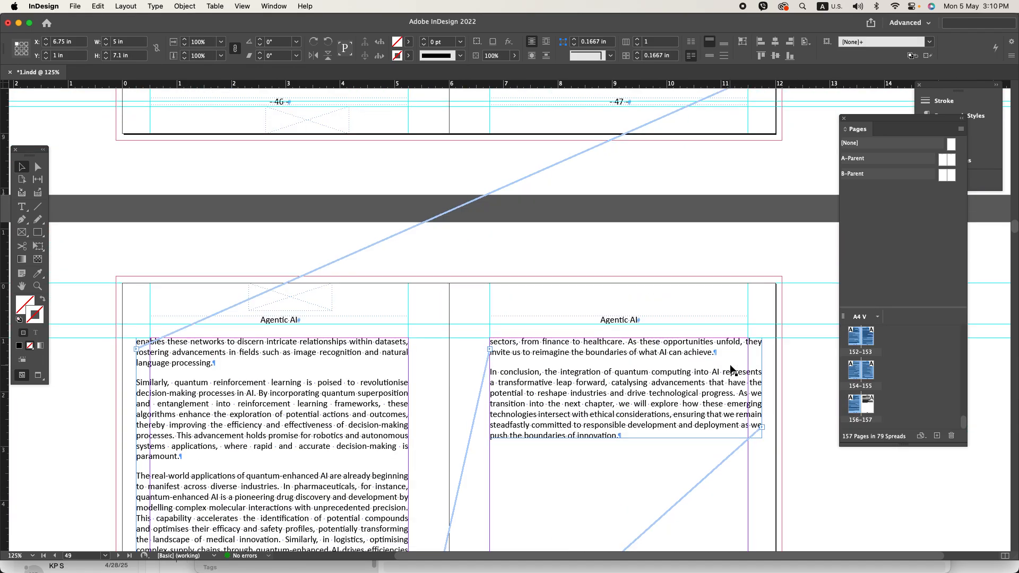
scroll(731, 370, "down", 20)
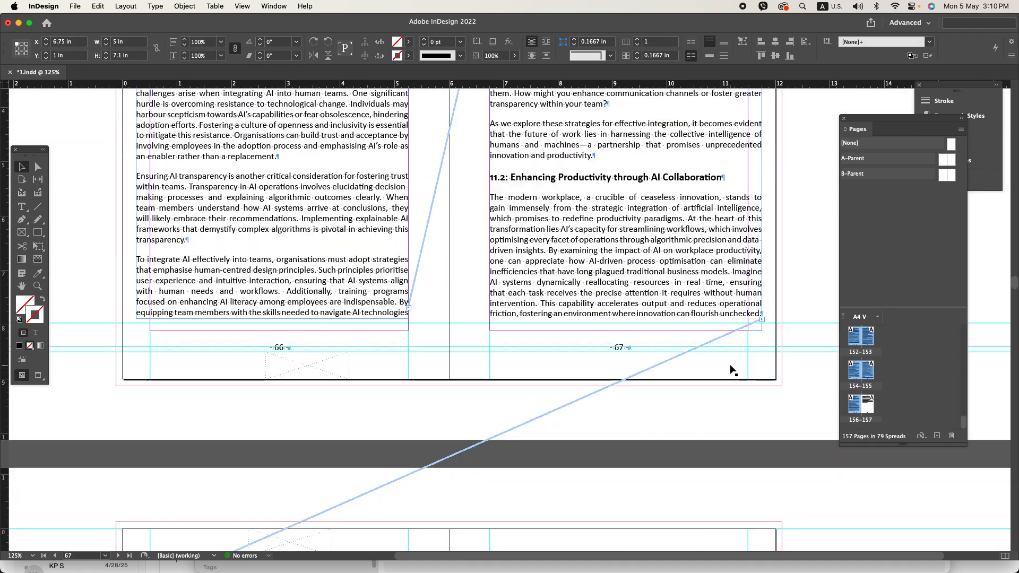
scroll(731, 370, "down", 20)
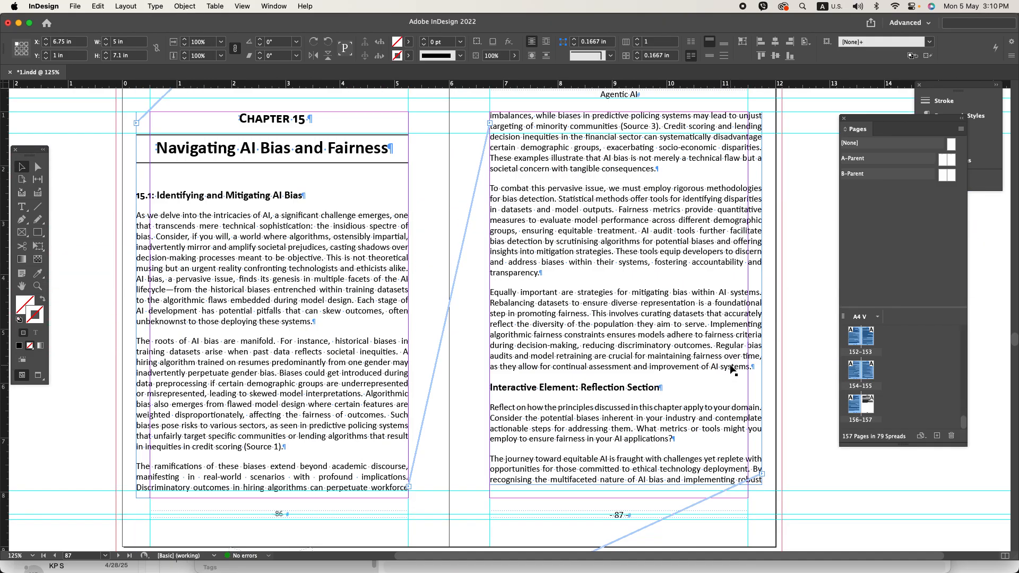
scroll(731, 370, "down", 20)
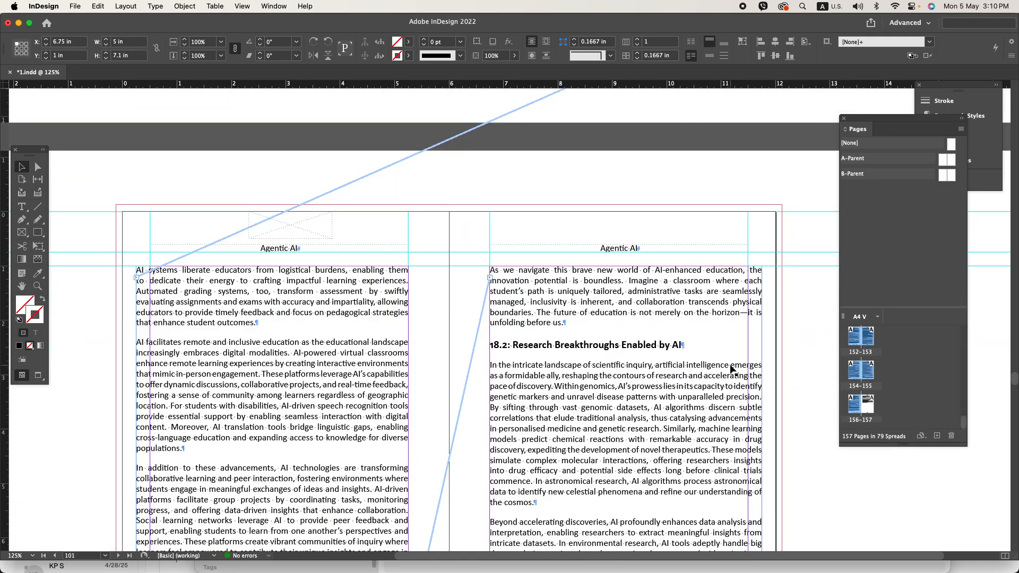
scroll(731, 370, "down", 20)
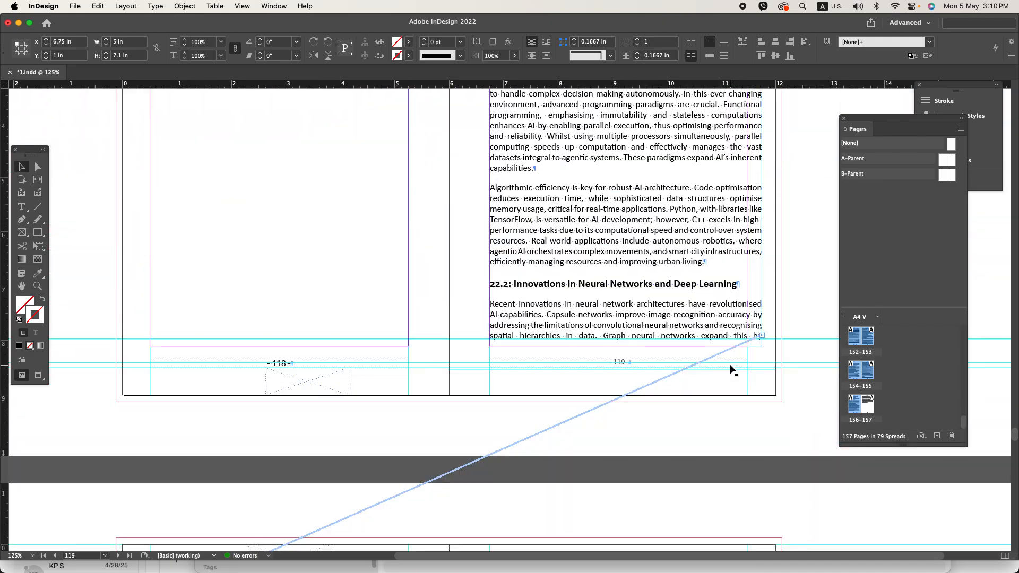
scroll(732, 370, "down", 20)
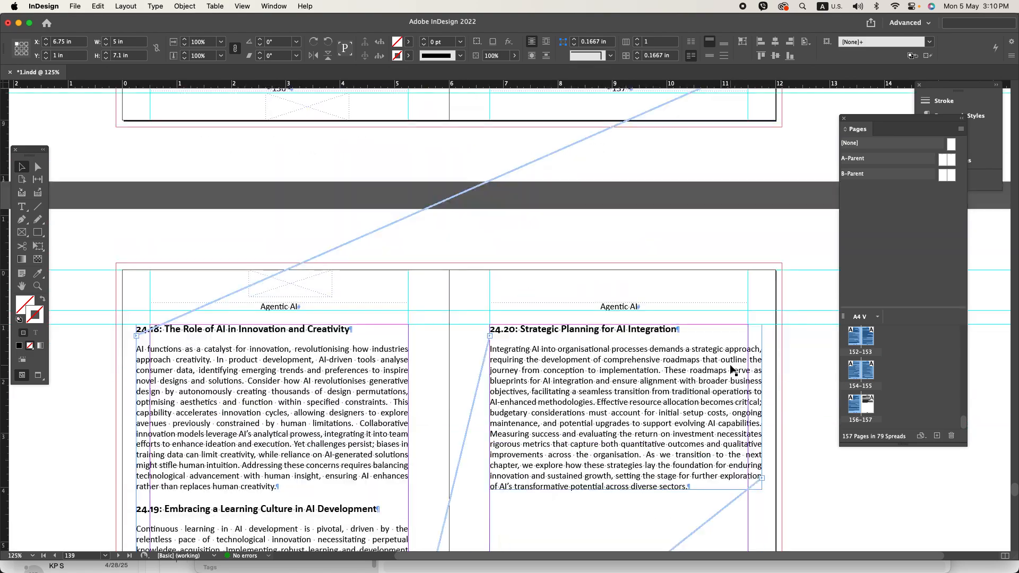
scroll(732, 370, "down", 12)
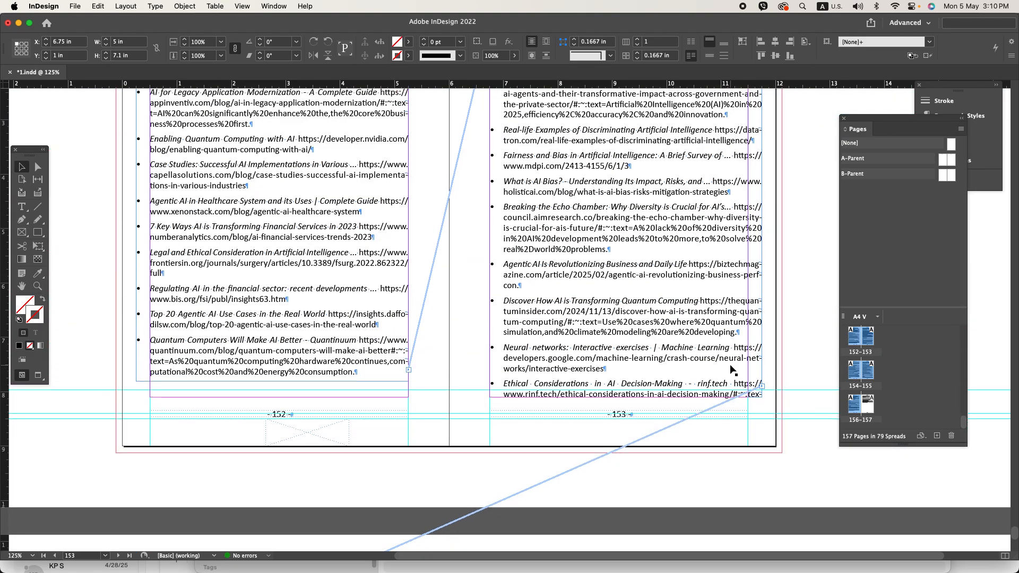
- Go to page 10 and continue forward to the Chapter 4 opening spread on pages 30–31
left_click(812, 469)
key("super+j")
type("10")
key("Return")
scroll(731, 371, "down", 20)
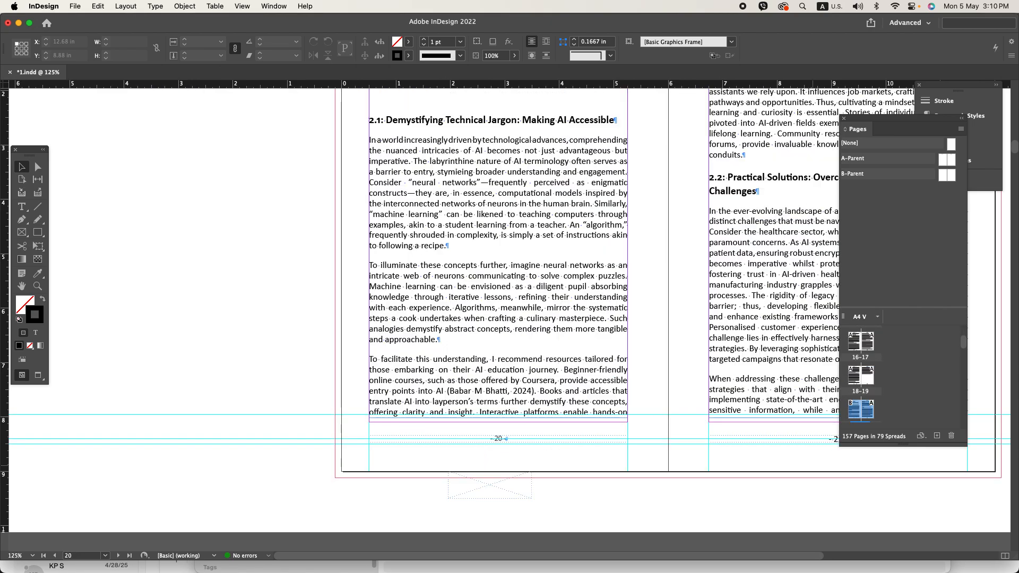
scroll(731, 370, "down", 12)
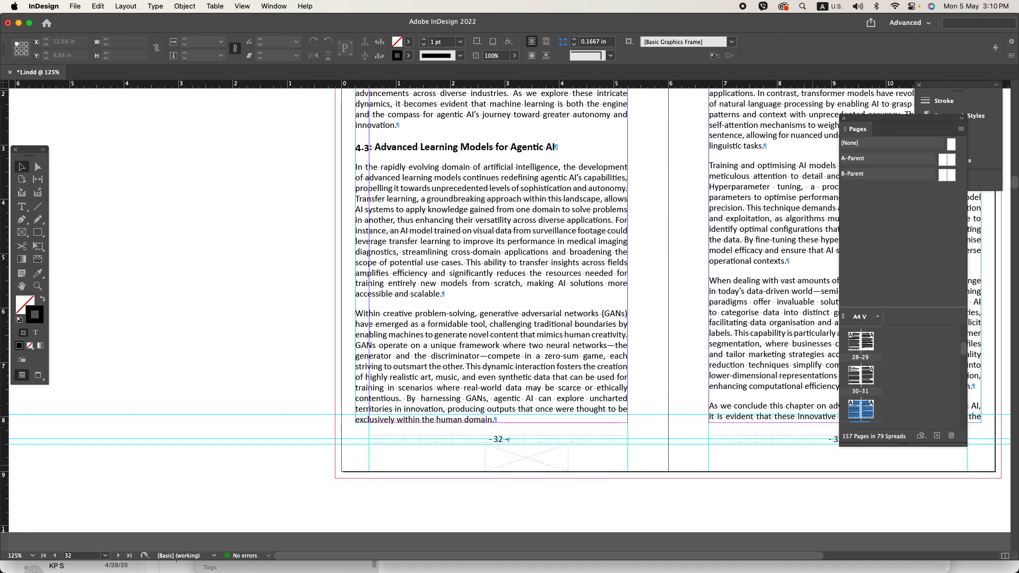
scroll(744, 449, "up", 16)
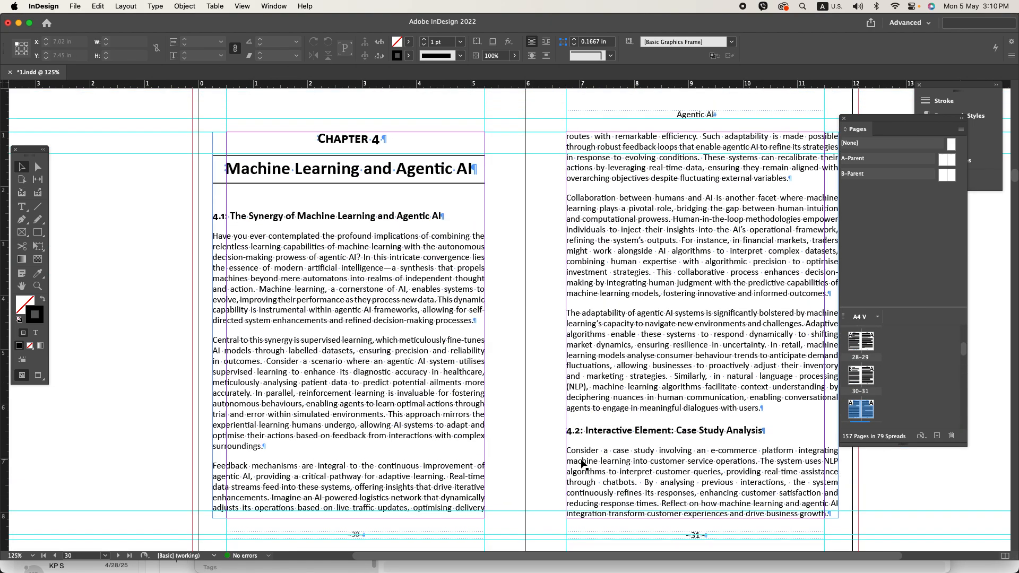
- Delete all pages from page 30 through page 157, including the objects they contain
scroll(521, 402, "up", 5)
scroll(522, 402, "right", 5)
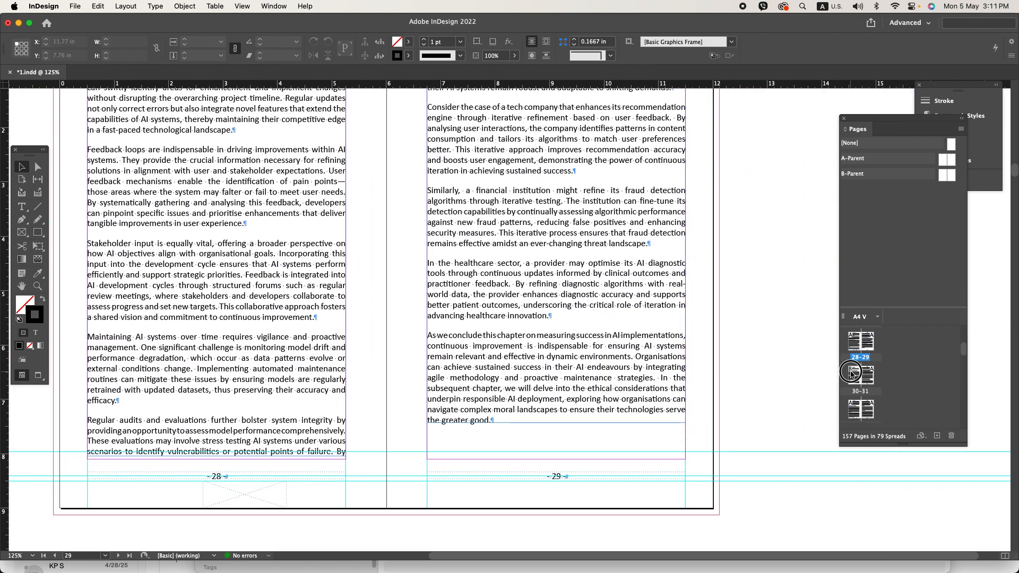
left_click_drag(965, 352, 979, 510)
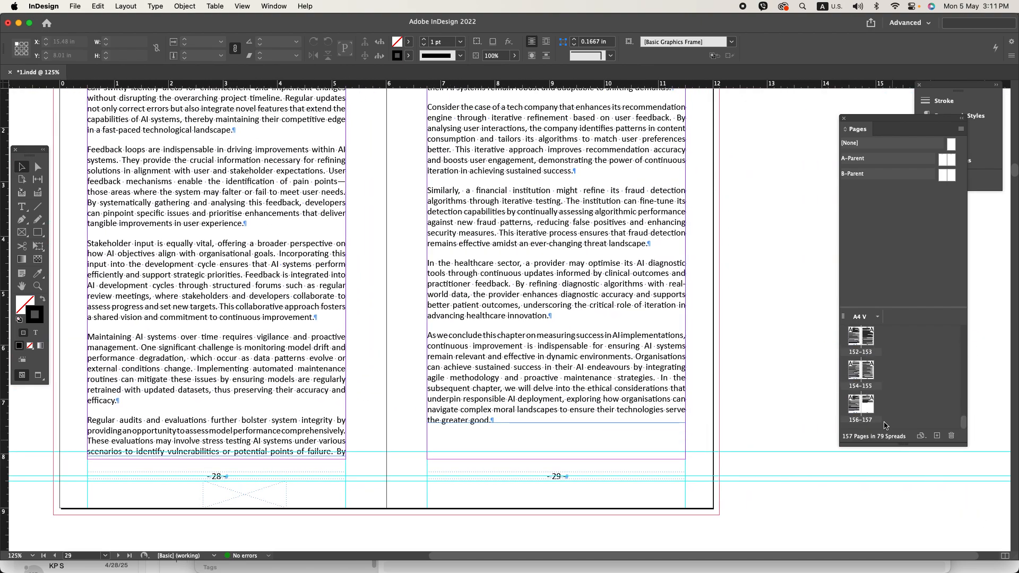
left_click(951, 436)
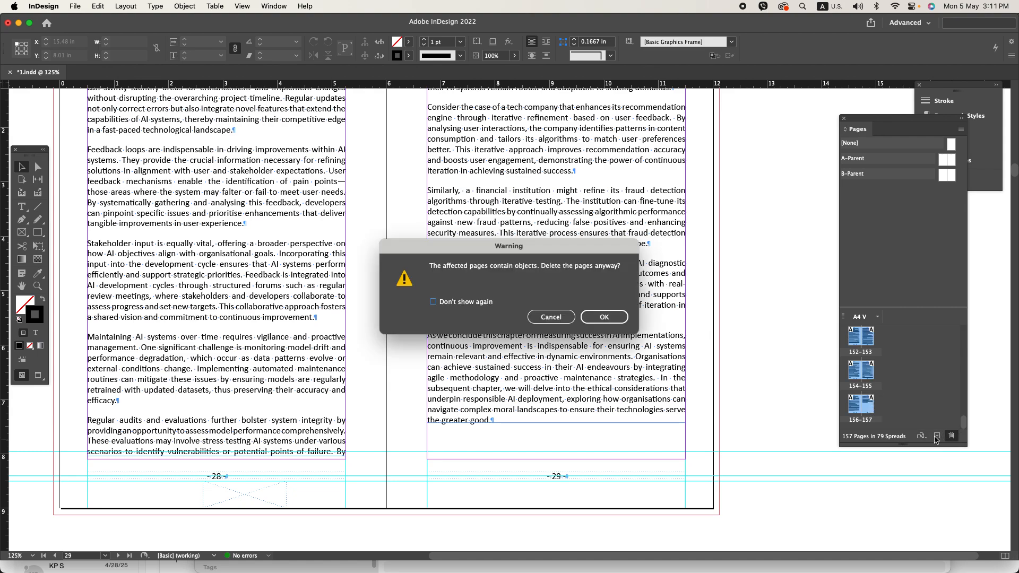
left_click(622, 320)
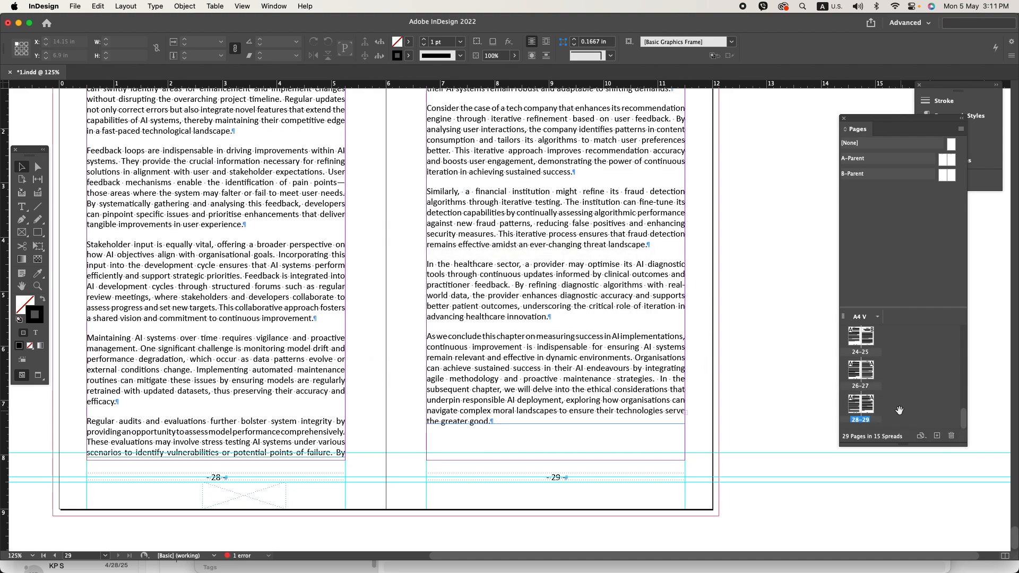
- Insert enough A-Parent pages after page 29 to extend the document to 179 pages
right_click(866, 402)
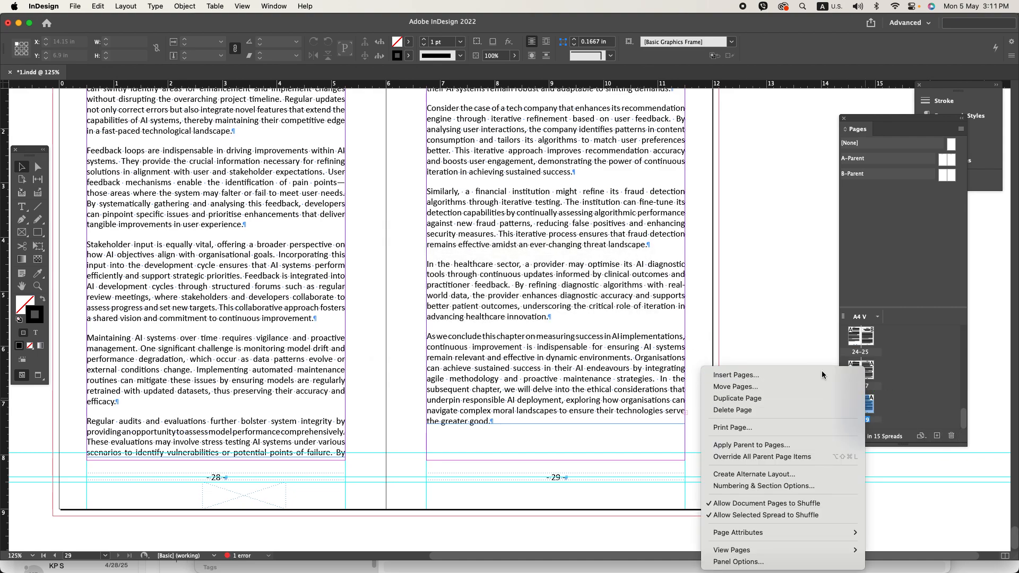
left_click(822, 375)
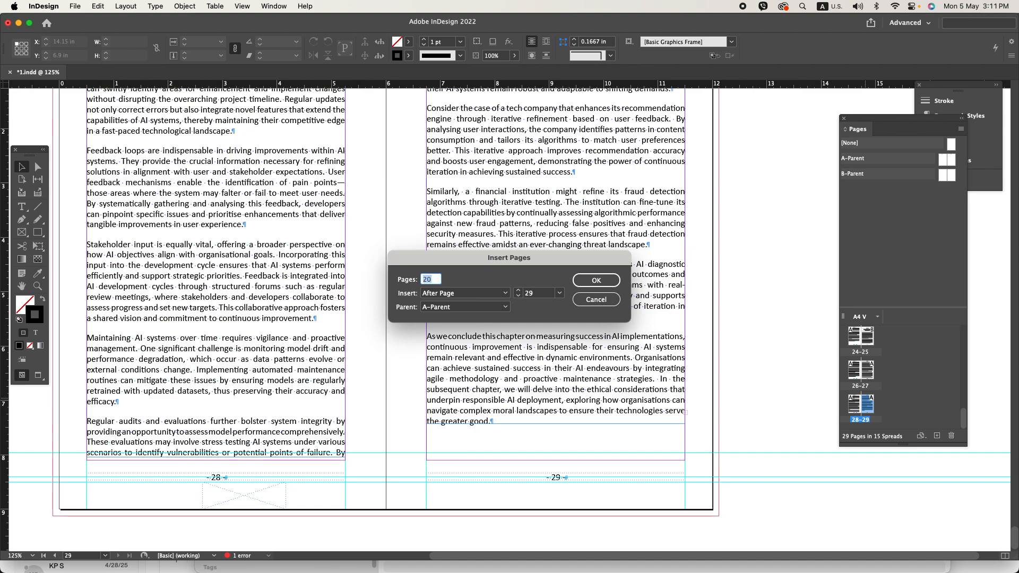
key("Return")
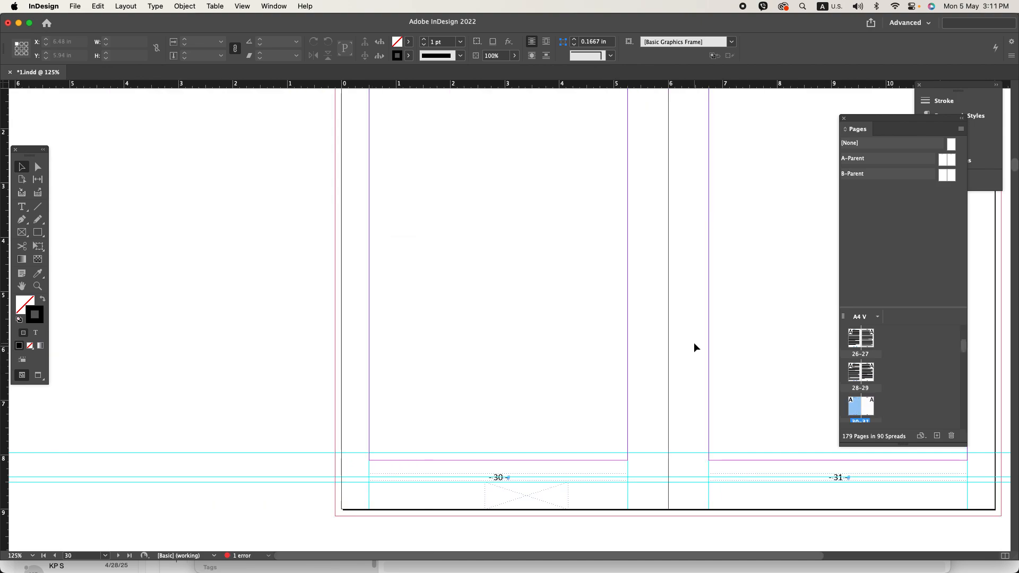
- Load the overset text from page 29's frame and flow it through the new pages, starting at page 30's upper margin corner
key("super+minus")
key("super+minus")
scroll(700, 346, "up", 15)
scroll(700, 346, "down", 10)
scroll(697, 341, "down", 6)
scroll(690, 324, "up", 1)
left_click(688, 181)
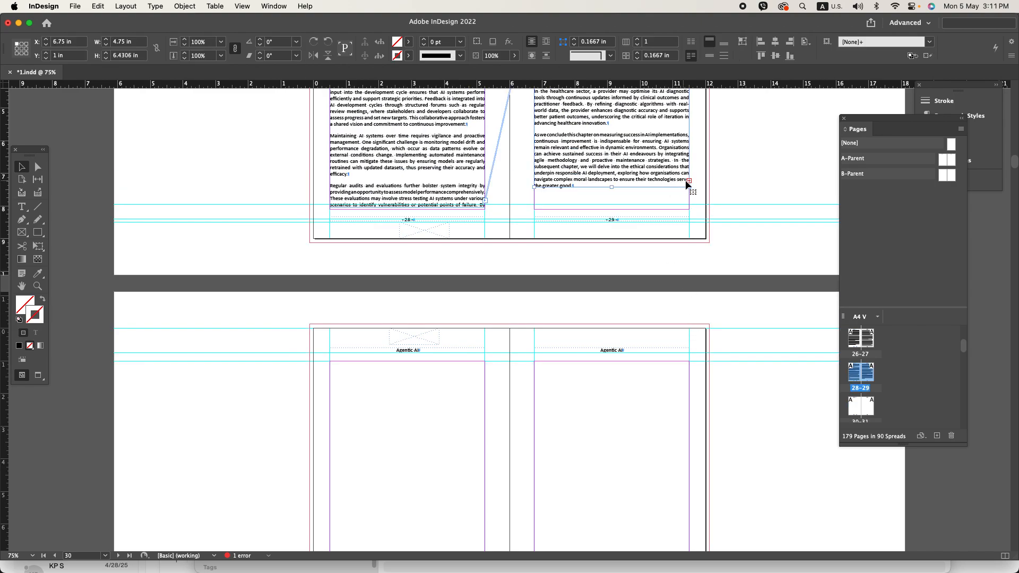
left_click(330, 365)
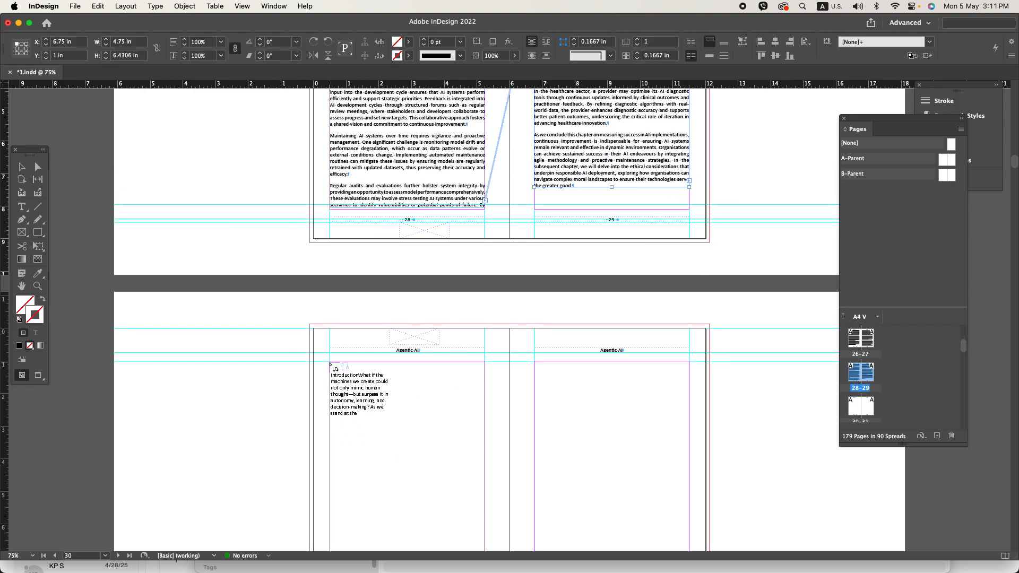
left_click_drag(330, 365, 223, 343)
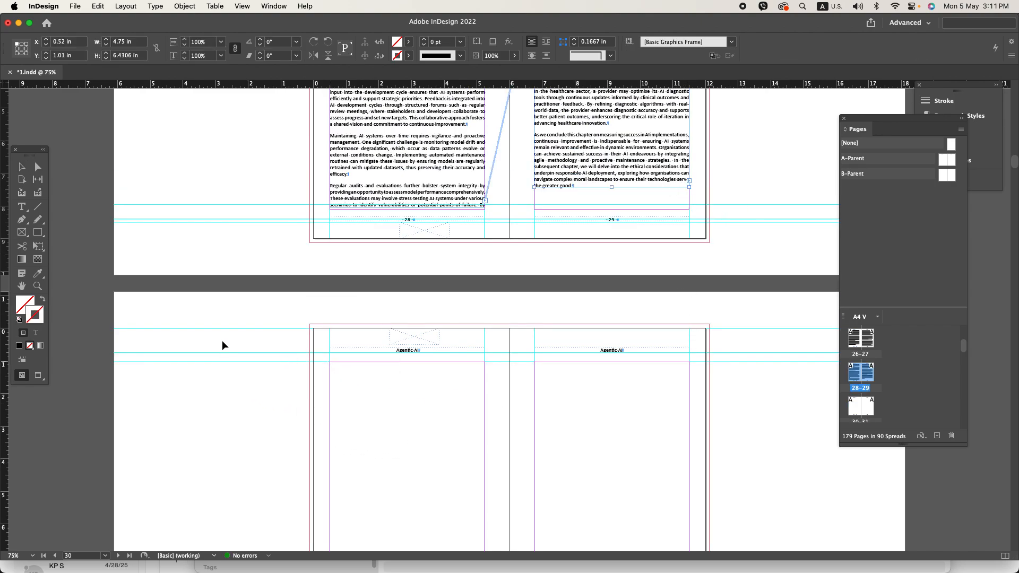
key("super+z")
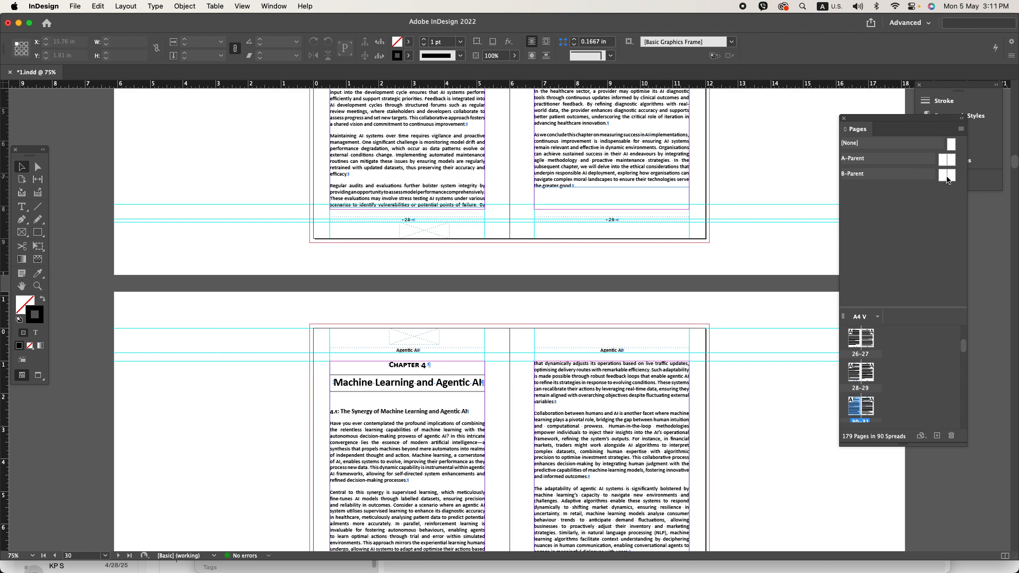
- Apply B-Parent to the Chapter 4 opening page, page 30, and save the document
scroll(801, 335, "down", 3)
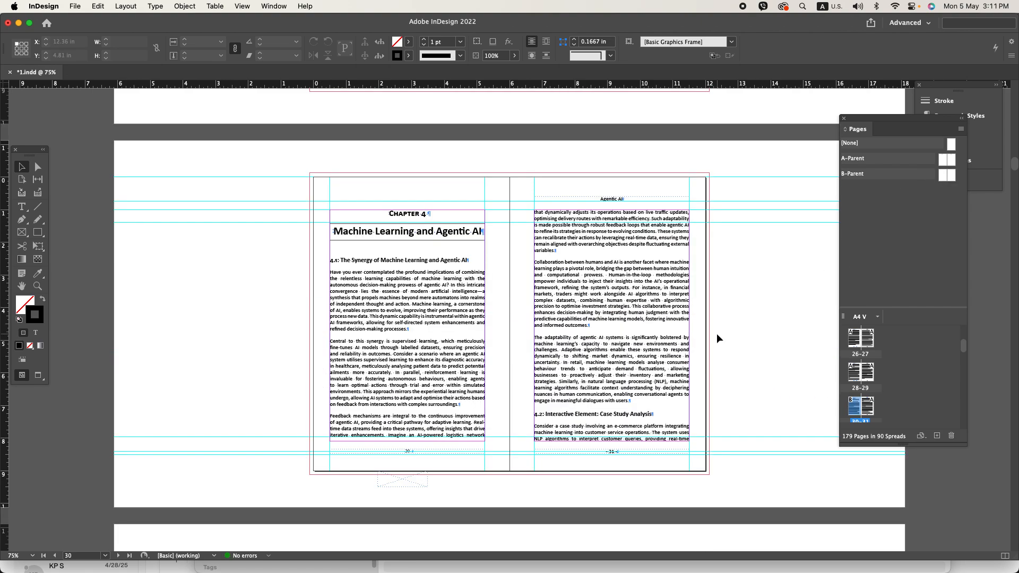
key("super+s")
- Check the reflowed spreads from page 24 onward and apply B-Parent to the Chapter 5 opening on page 35
scroll(775, 348, "up", 15)
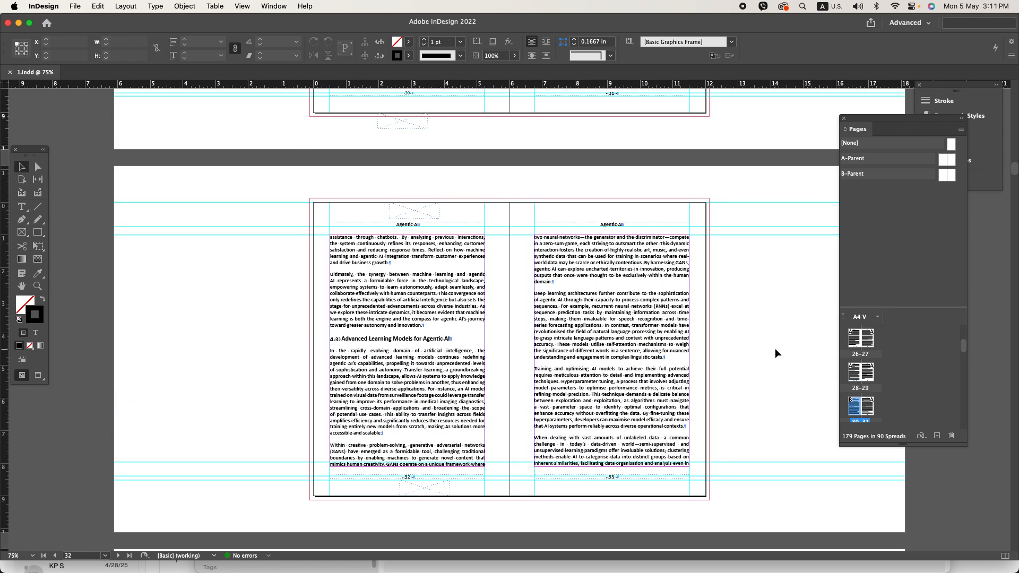
scroll(775, 349, "up", 8)
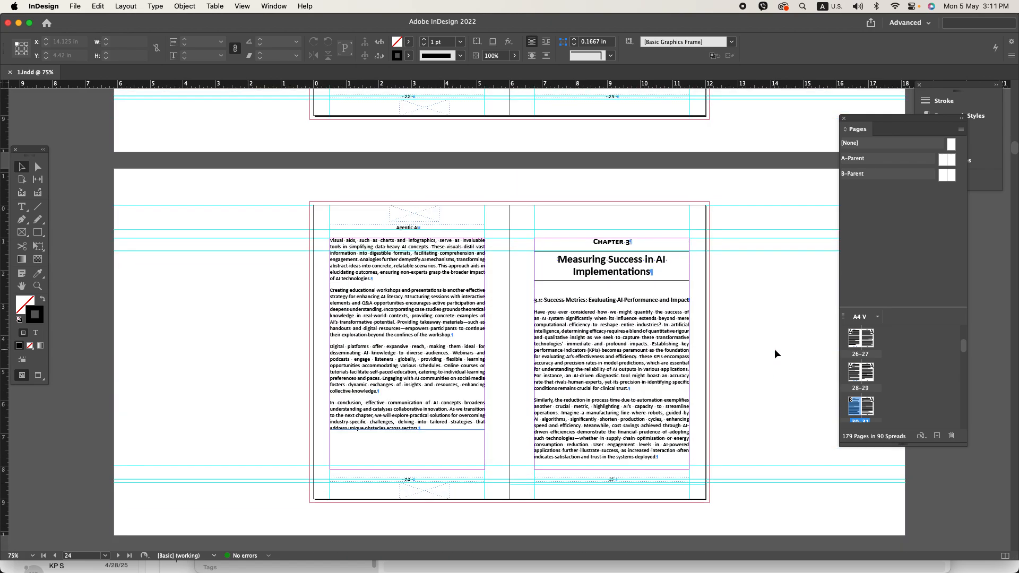
scroll(726, 328, "down", 19)
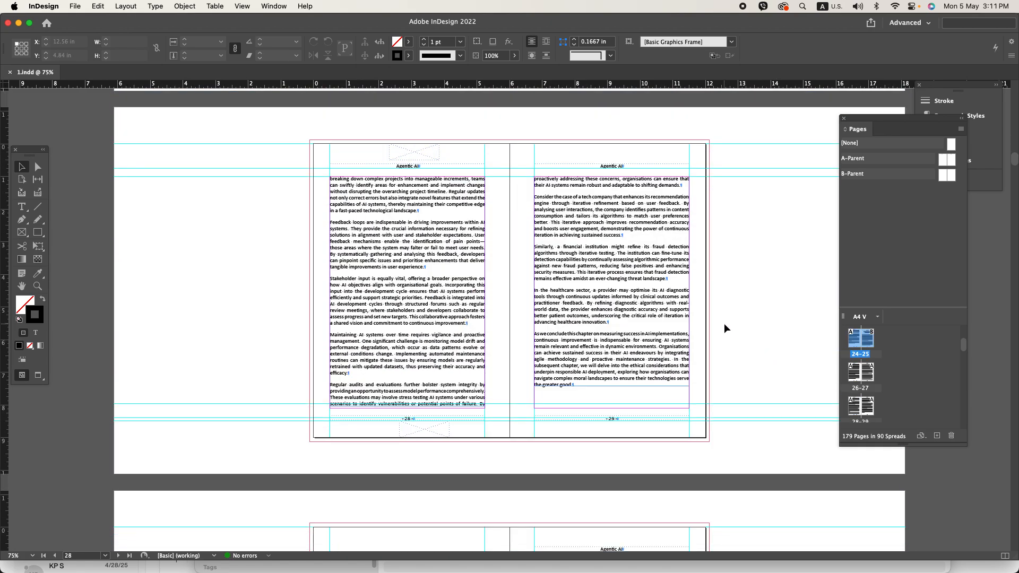
scroll(726, 325, "down", 12)
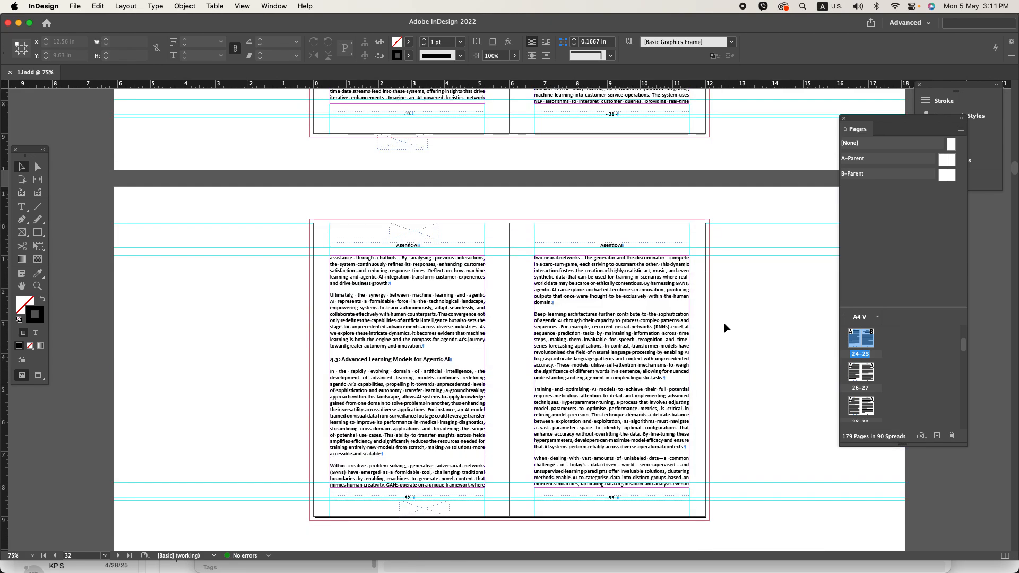
scroll(724, 323, "down", 2)
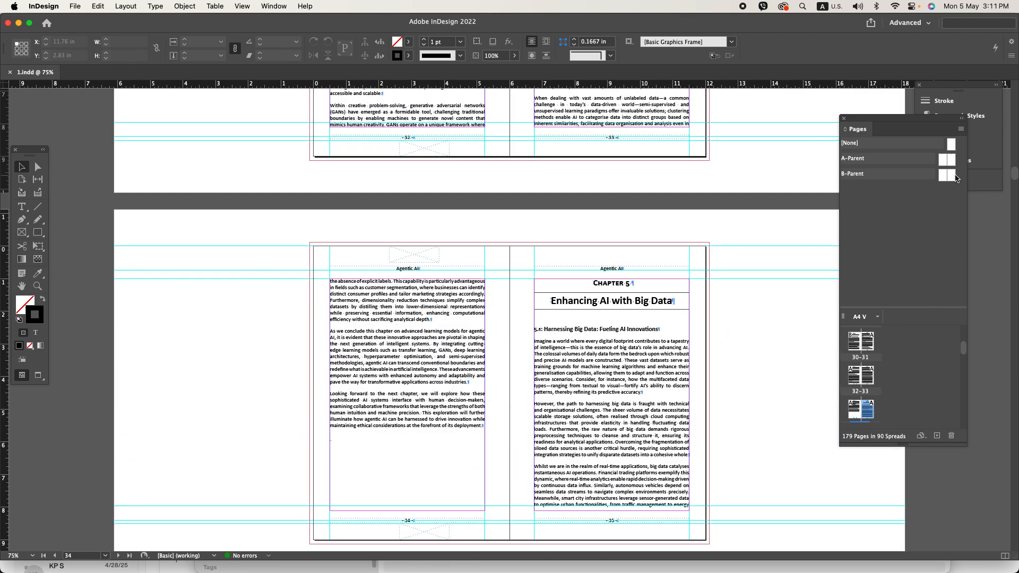
- Shorten page 39's text frame to about 5.31 in high so Chapter 6 opens on page 40, and apply B-Parent to page 40
scroll(722, 394, "down", 18)
scroll(722, 394, "down", 5)
scroll(722, 394, "up", 5)
left_click(611, 237)
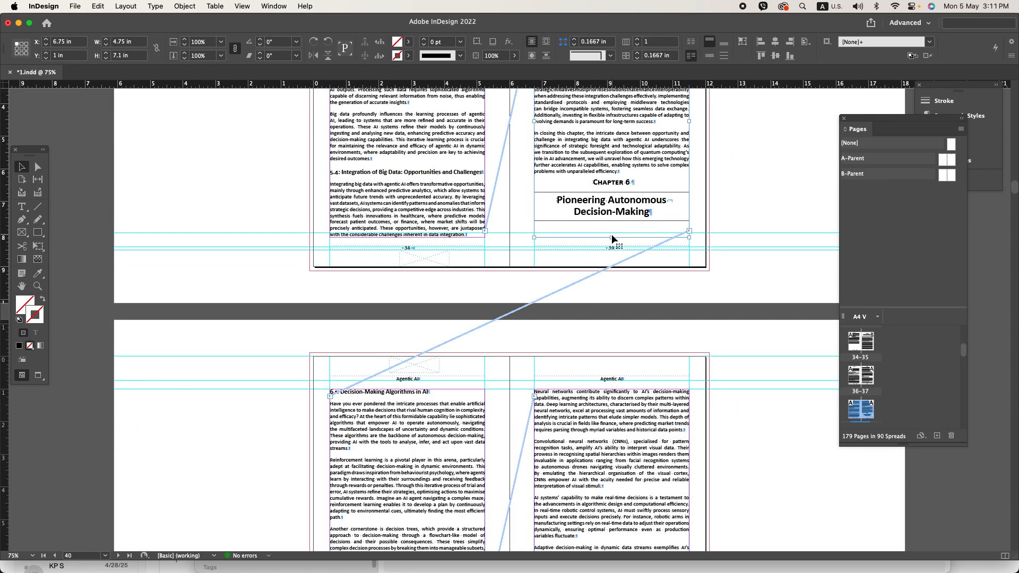
left_click_drag(612, 237, 612, 173)
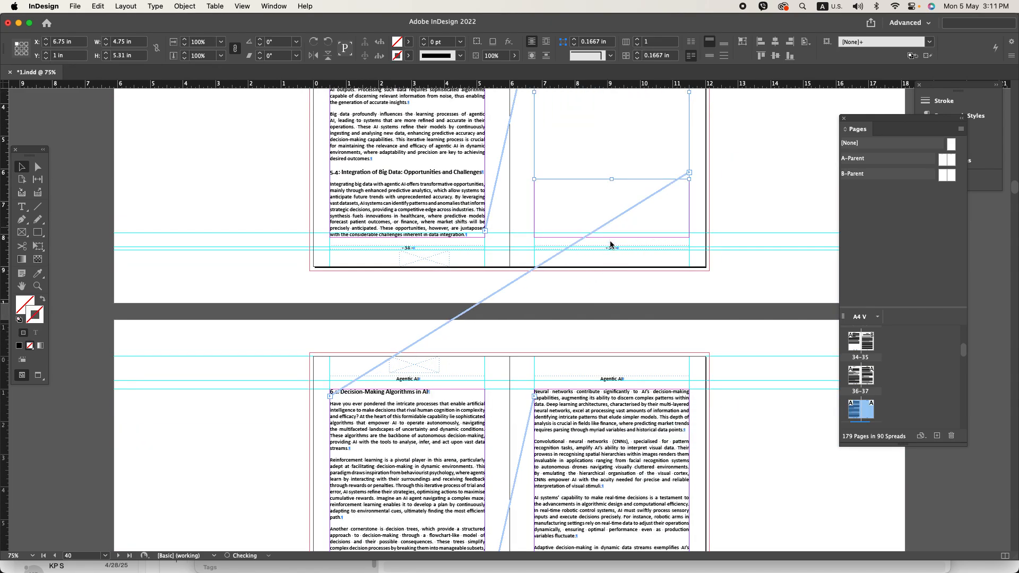
scroll(552, 303, "down", 2)
left_click(496, 317)
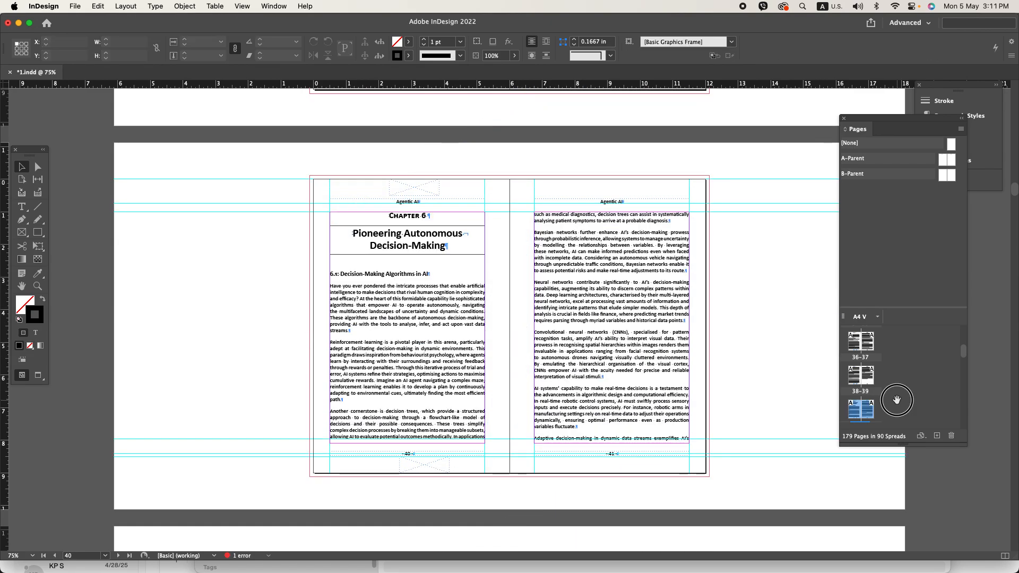
- Fit page 42's text frame to the end of Chapter 6, 5.8472 in high, and apply B-Parent to the Chapter 7 opening on page 43
scroll(759, 306, "down", 10)
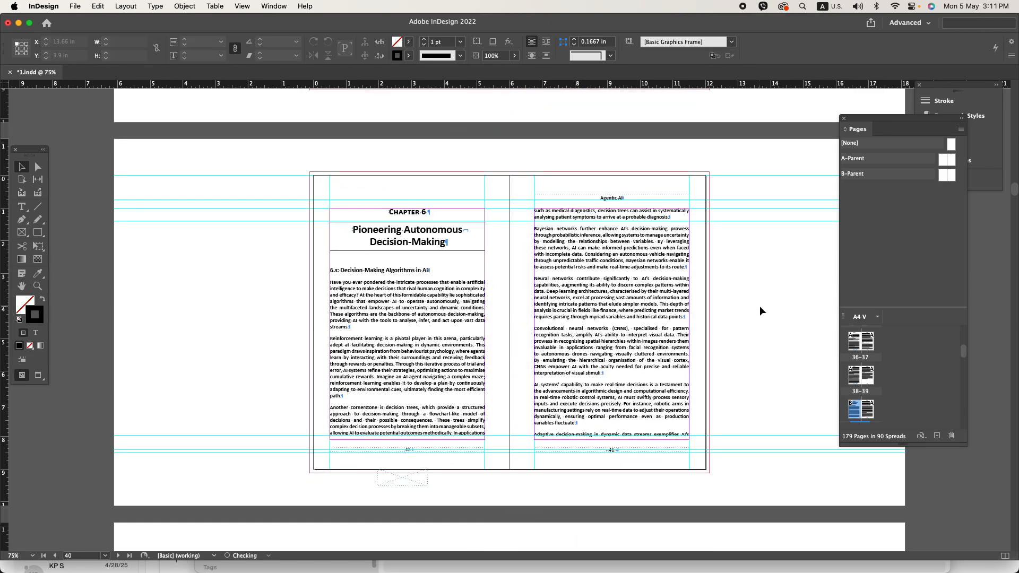
left_click(404, 196)
left_click_drag(407, 225, 406, 187)
scroll(684, 245, "up", 3)
key("alt+super+c")
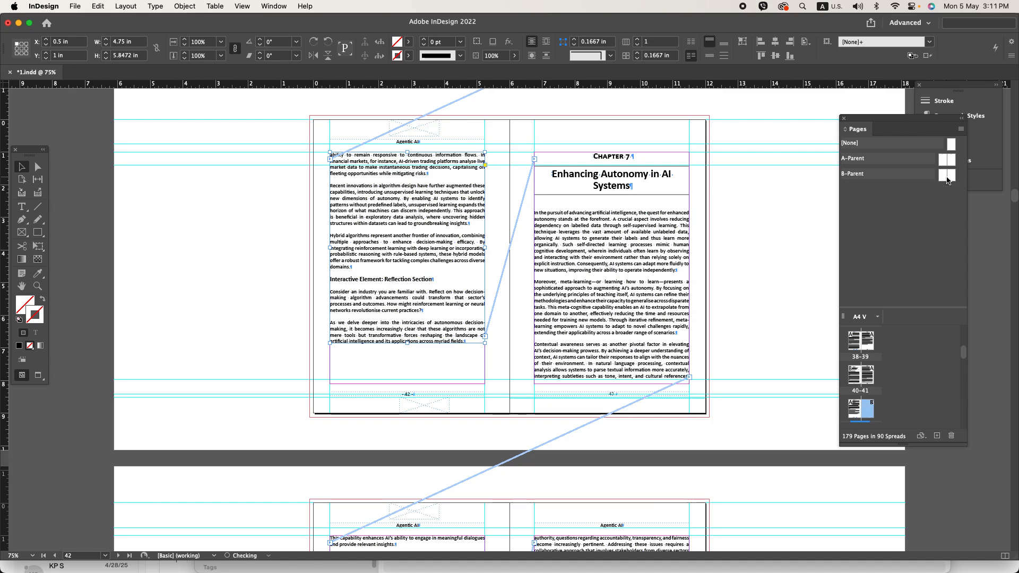
- Shorten page 49's text frame to about 4.72 in high so Chapter 8 opens on page 50, and apply B-Parent to page 50
scroll(750, 308, "down", 8)
scroll(749, 312, "down", 8)
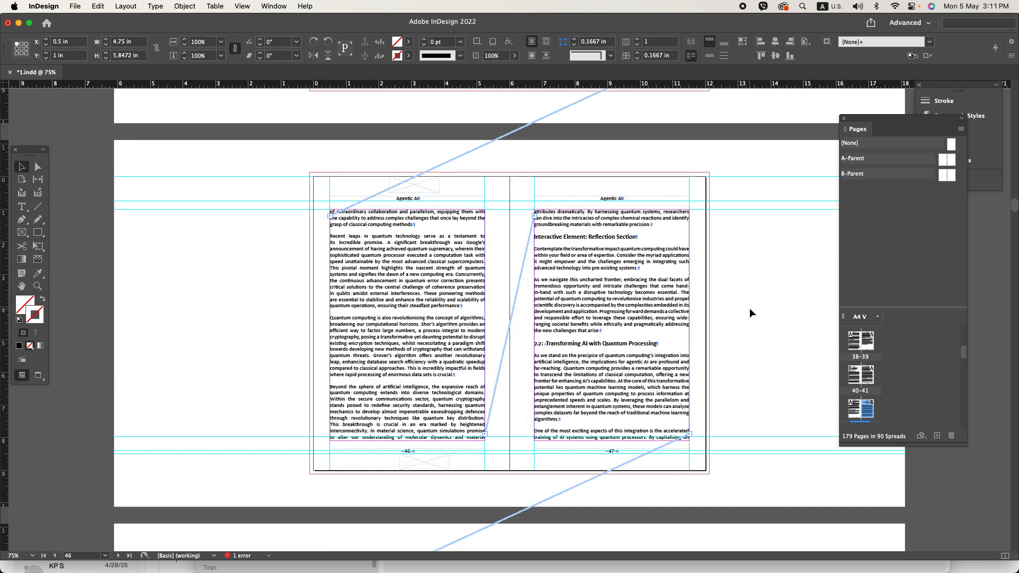
scroll(750, 308, "down", 2)
left_click(750, 308)
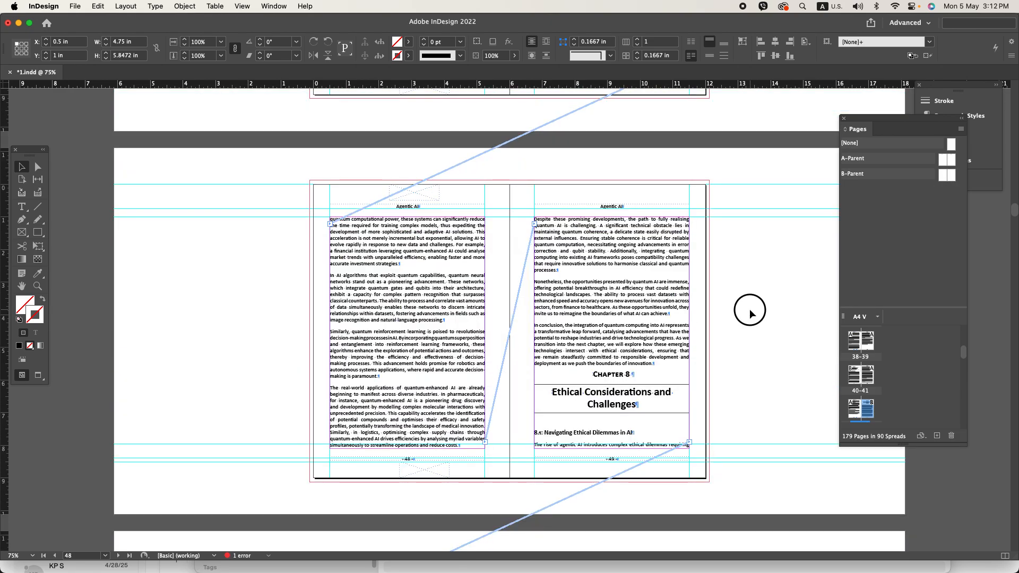
left_click(637, 397)
left_click_drag(612, 449, 616, 399)
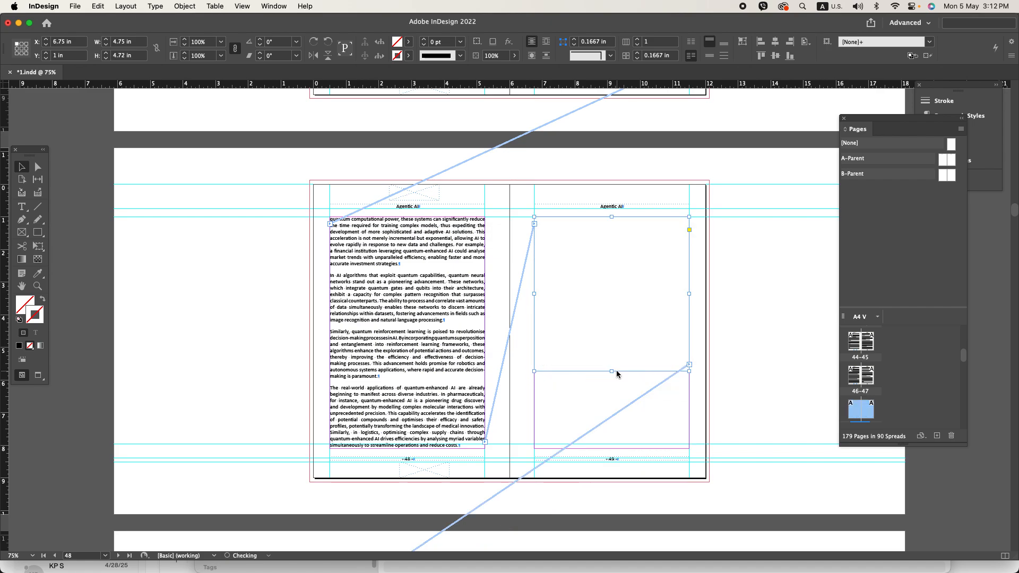
scroll(490, 394, "down", 5)
left_click(520, 386)
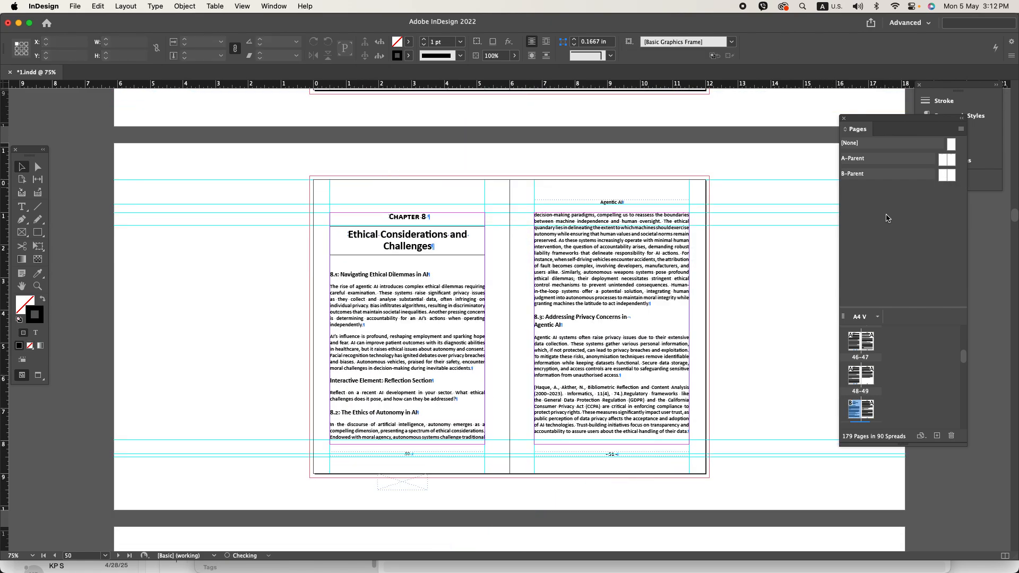
- Shorten page 55's text frame to end above the Chapter 9 heading, so that Chapter 9 opens on page 56
scroll(801, 263, "down", 6)
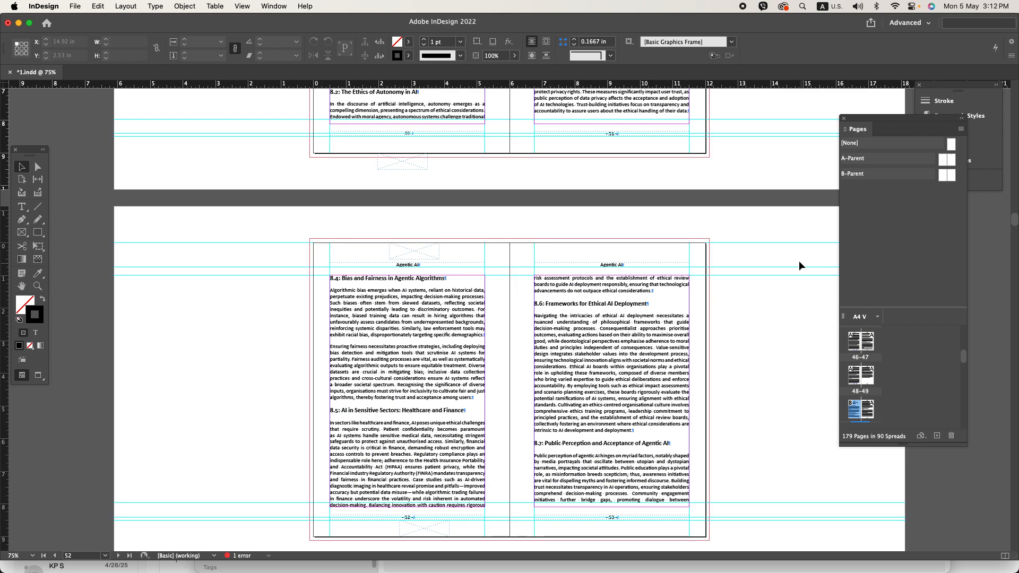
scroll(743, 247, "down", 9)
left_click(611, 302)
left_click_drag(611, 307, 595, 128)
scroll(510, 257, "down", 6)
- Apply B-Parent to the Chapter 9 opening on page 56 and save the document
left_click(505, 266)
left_click(889, 408)
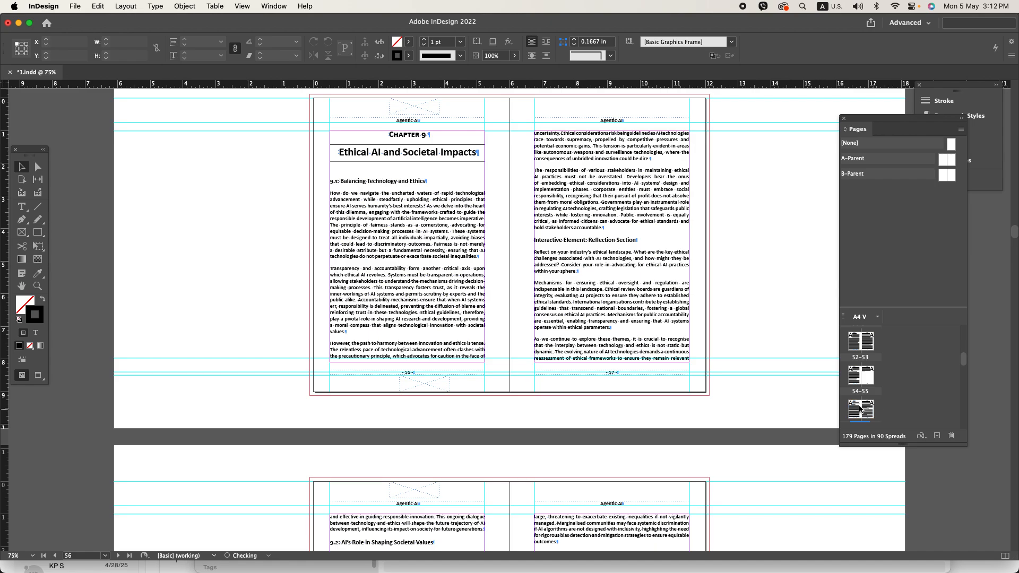
key("super+s")
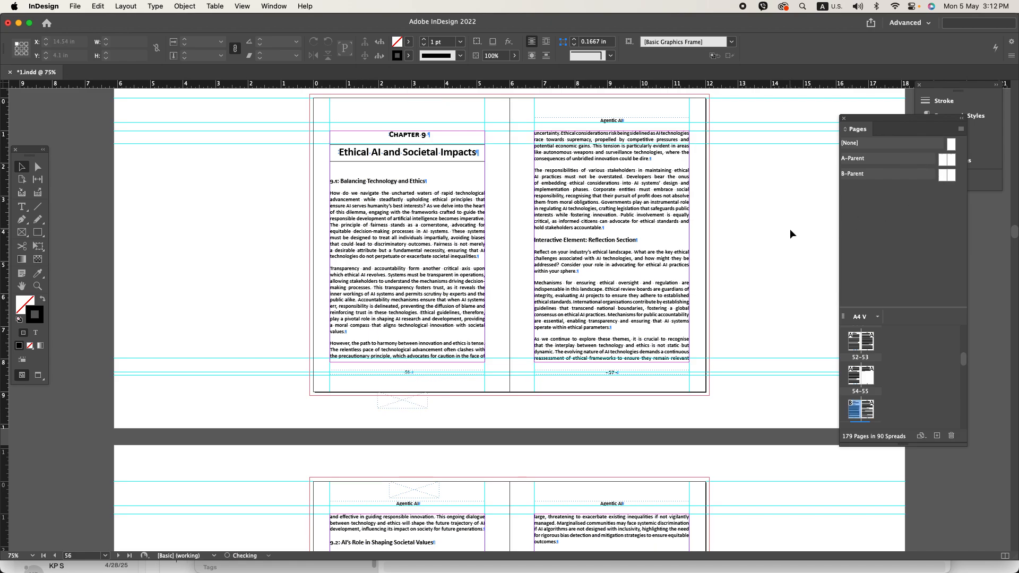
- Apply B-Parent to the Chapter 10 opening on page 60
scroll(737, 276, "down", 10)
scroll(737, 282, "down", 1)
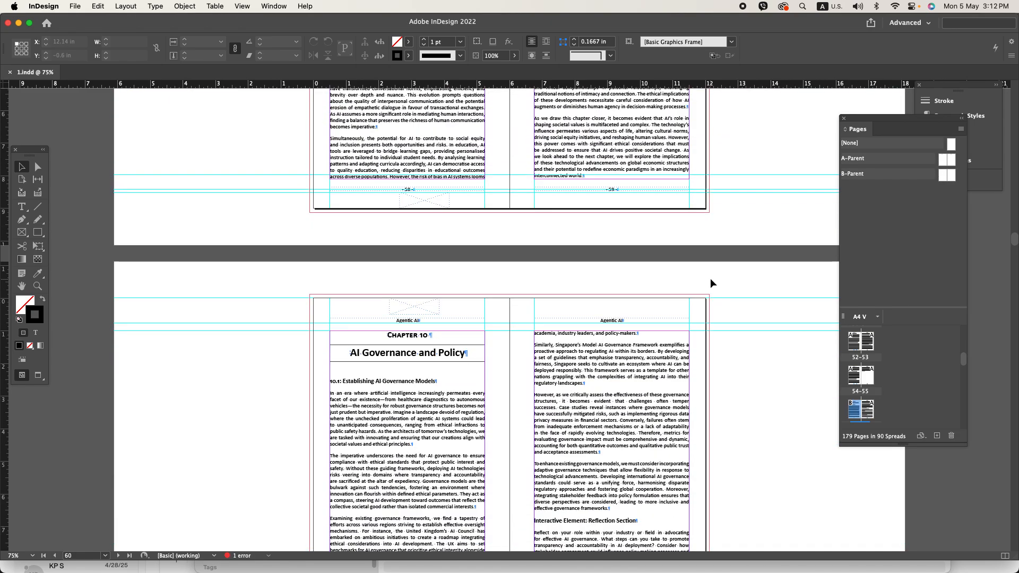
left_click(497, 352)
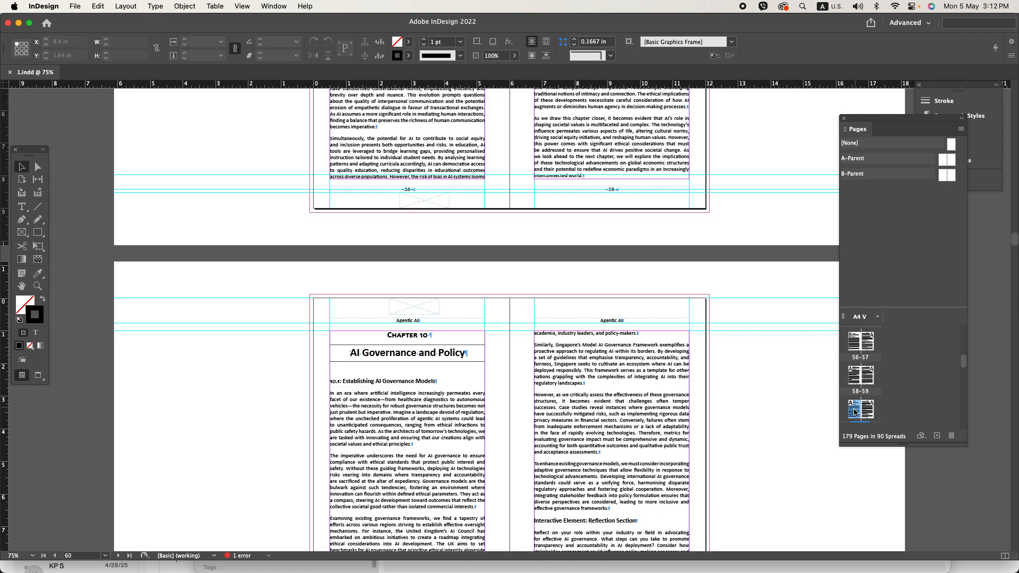
scroll(779, 334, "down", 4)
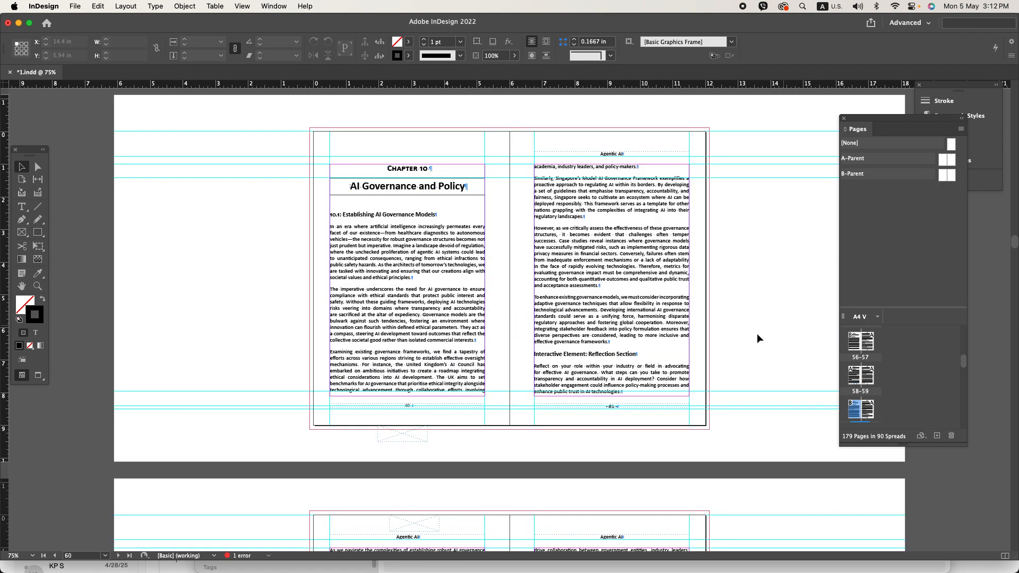
- Extend the bottom edge of page 60's text frame to a height of about 7.2 in
left_click(472, 374)
left_click_drag(407, 397, 408, 400)
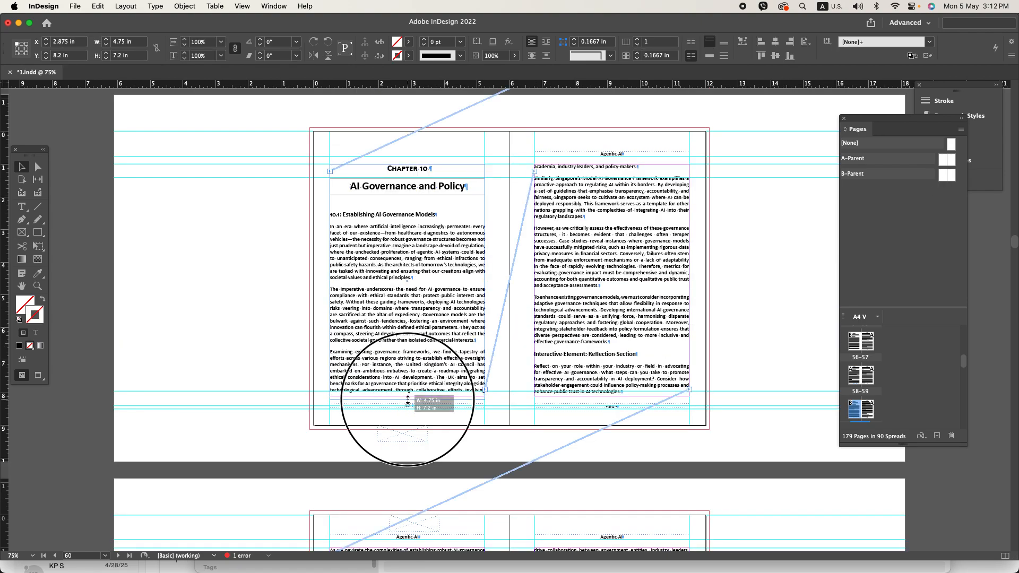